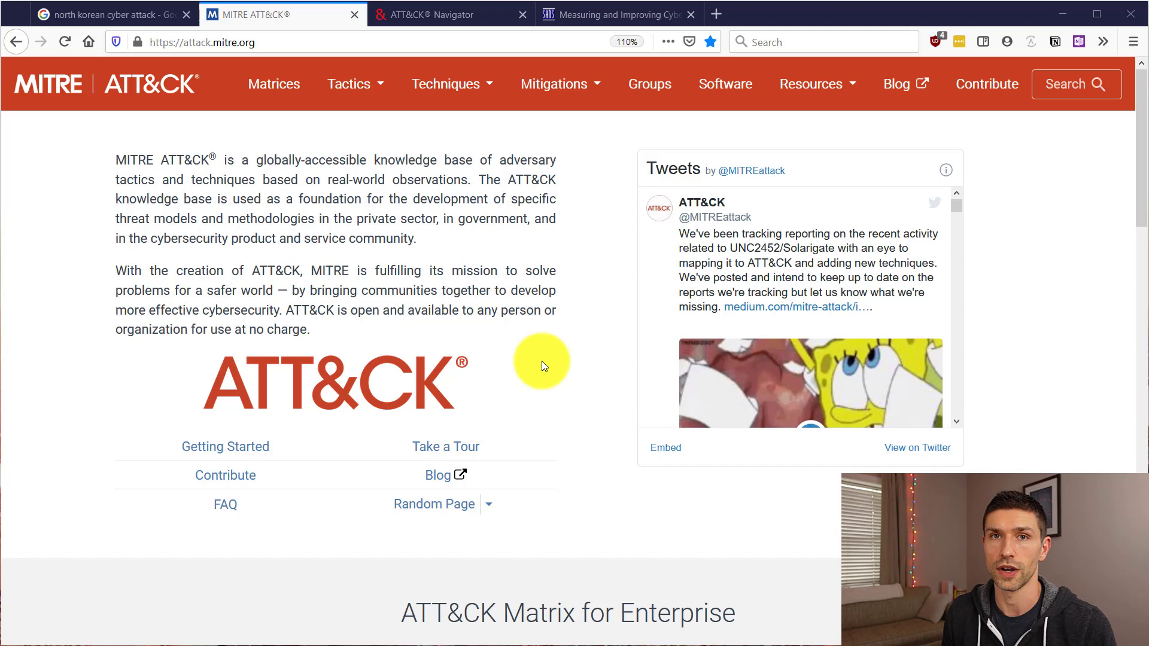
- Expand Scheduled Task/Job in the Enterprise matrix to reveal At (Windows), Scheduled Task, Cron and Systemd Timers
{"action": "scroll", "coordinate": [820, 223], "scroll_direction": "down", "scroll_amount": 7}
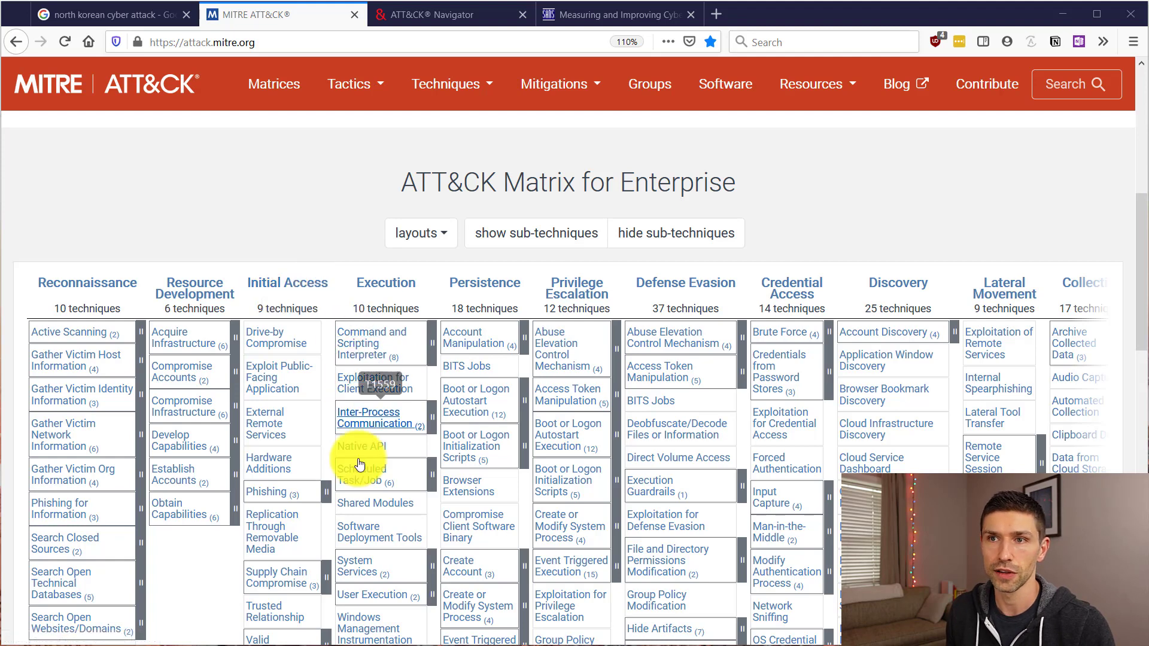
{"action": "scroll", "coordinate": [303, 202], "scroll_direction": "down", "scroll_amount": 3}
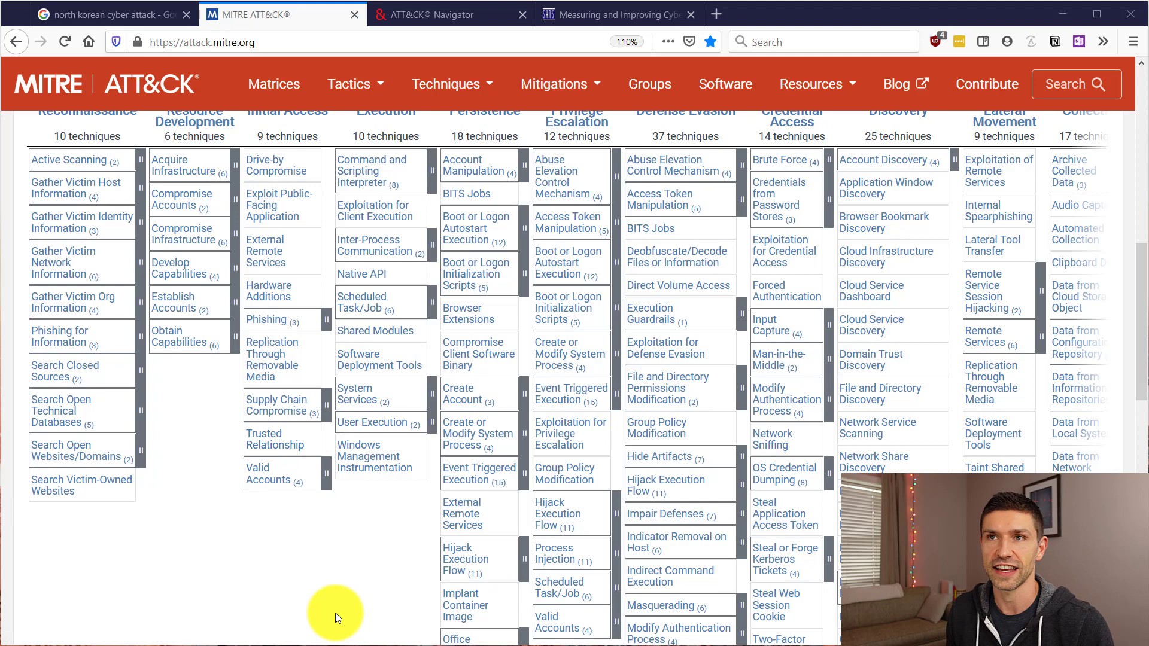
{"action": "scroll", "coordinate": [338, 613], "scroll_direction": "up", "scroll_amount": 2}
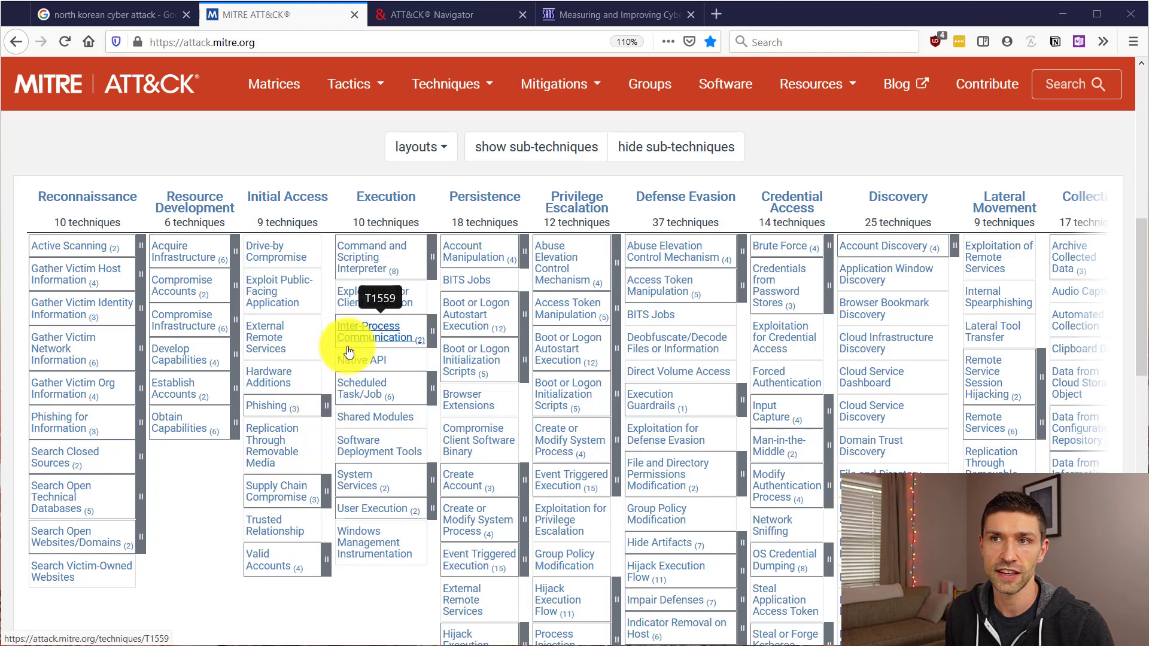
{"action": "left_click", "coordinate": [433, 390]}
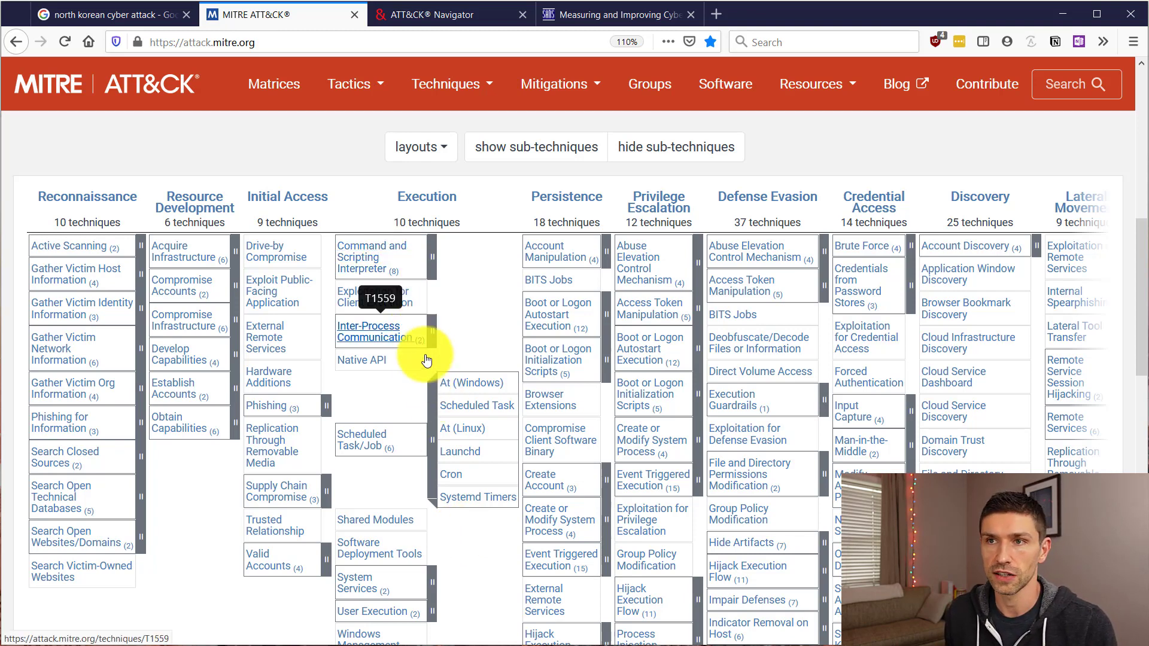
{"action": "left_click", "coordinate": [470, 381]}
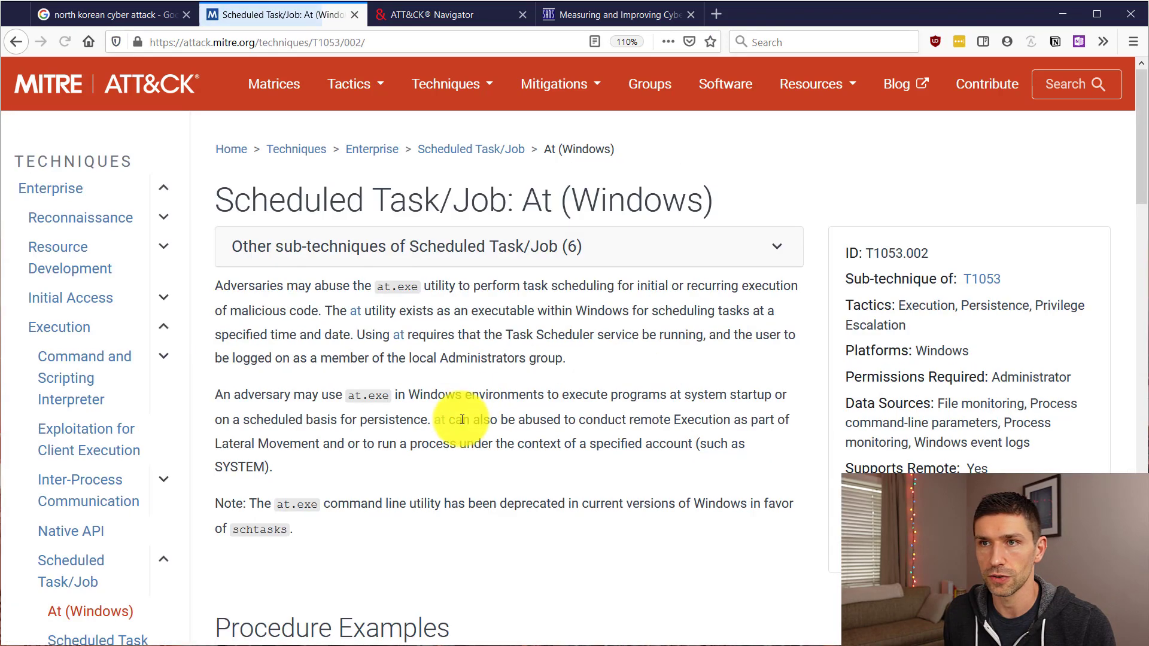
{"action": "scroll", "coordinate": [488, 440], "scroll_direction": "down", "scroll_amount": 1}
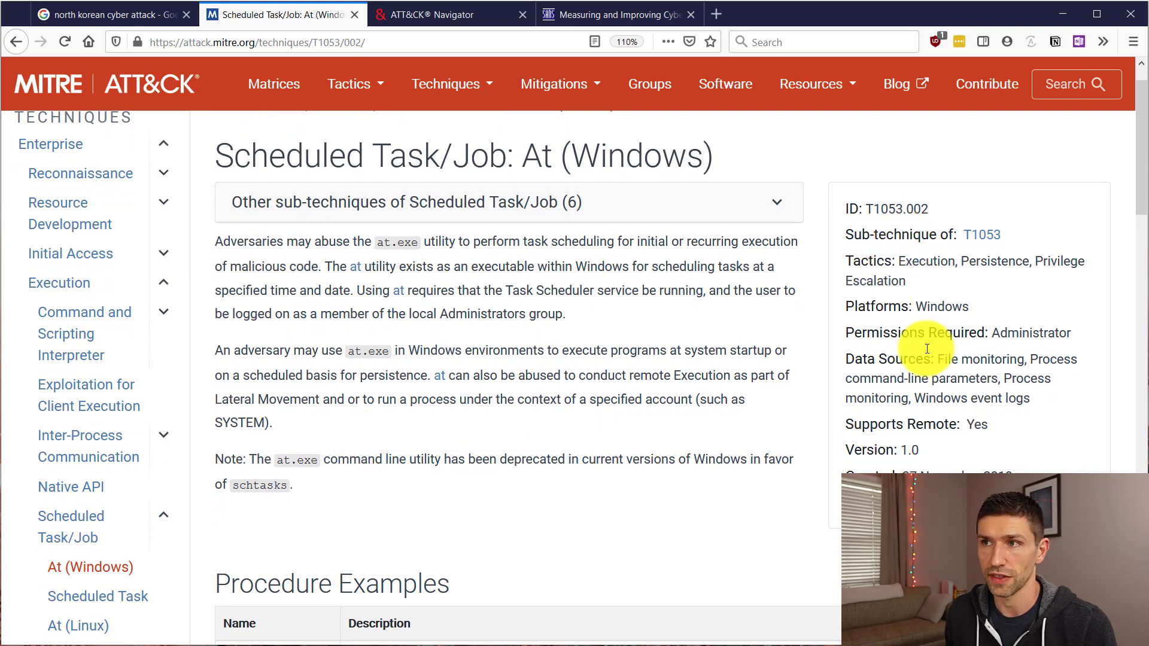
{"action": "triple_click", "coordinate": [906, 277]}
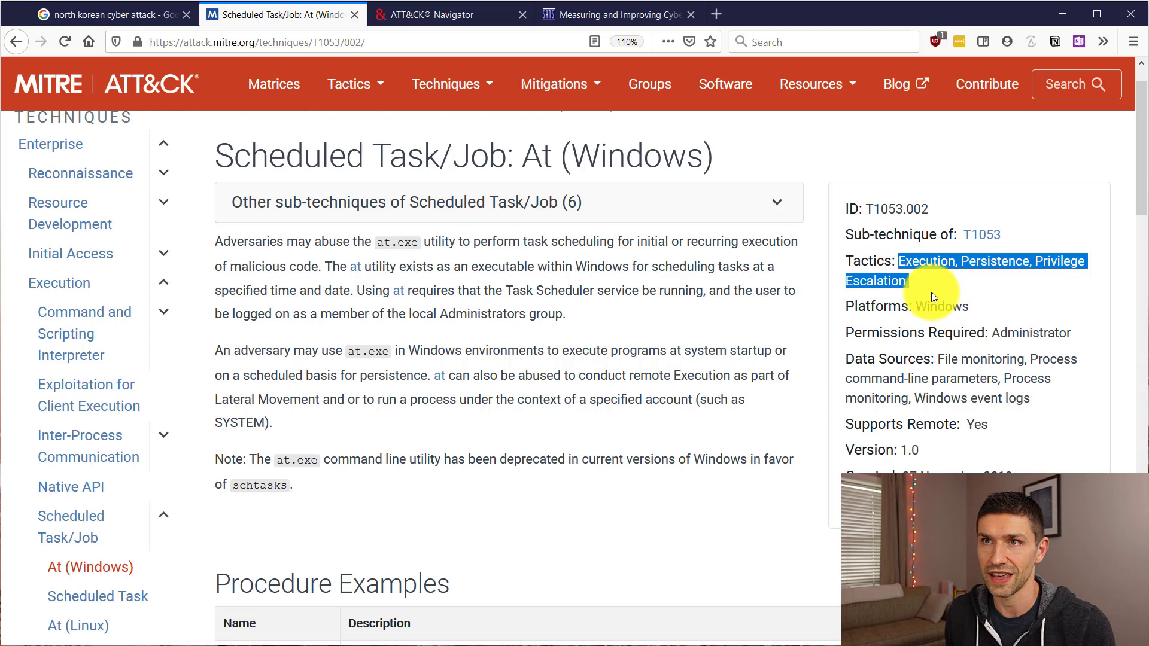
{"action": "double_click", "coordinate": [531, 151]}
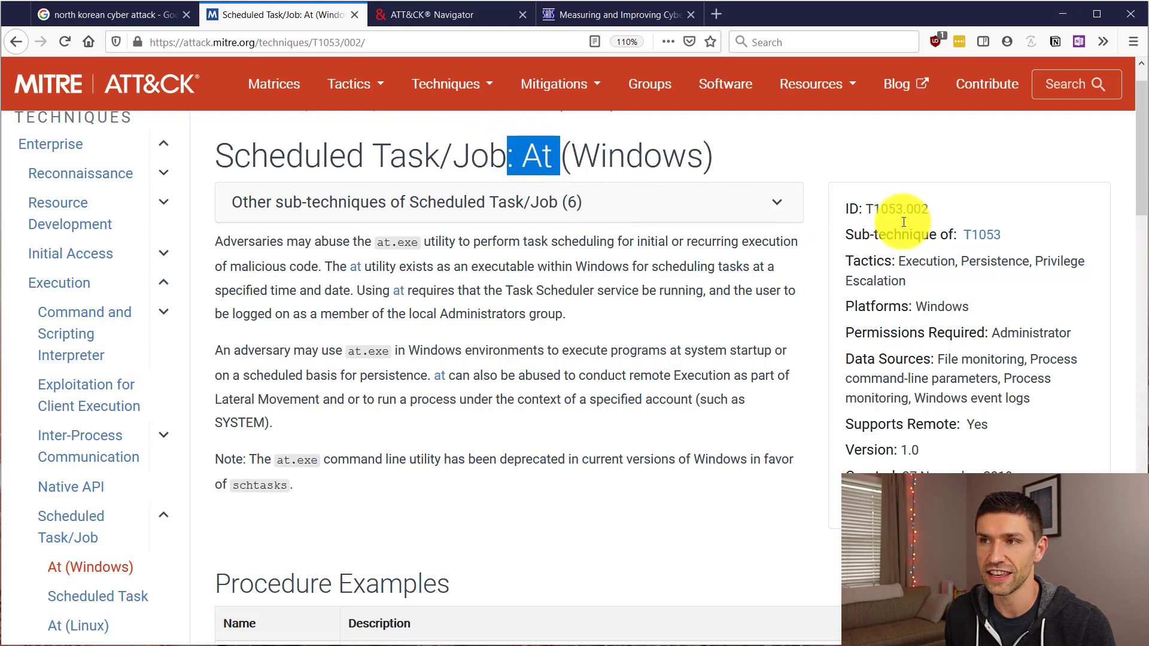
{"action": "double_click", "coordinate": [921, 262]}
{"action": "double_click", "coordinate": [1009, 262]}
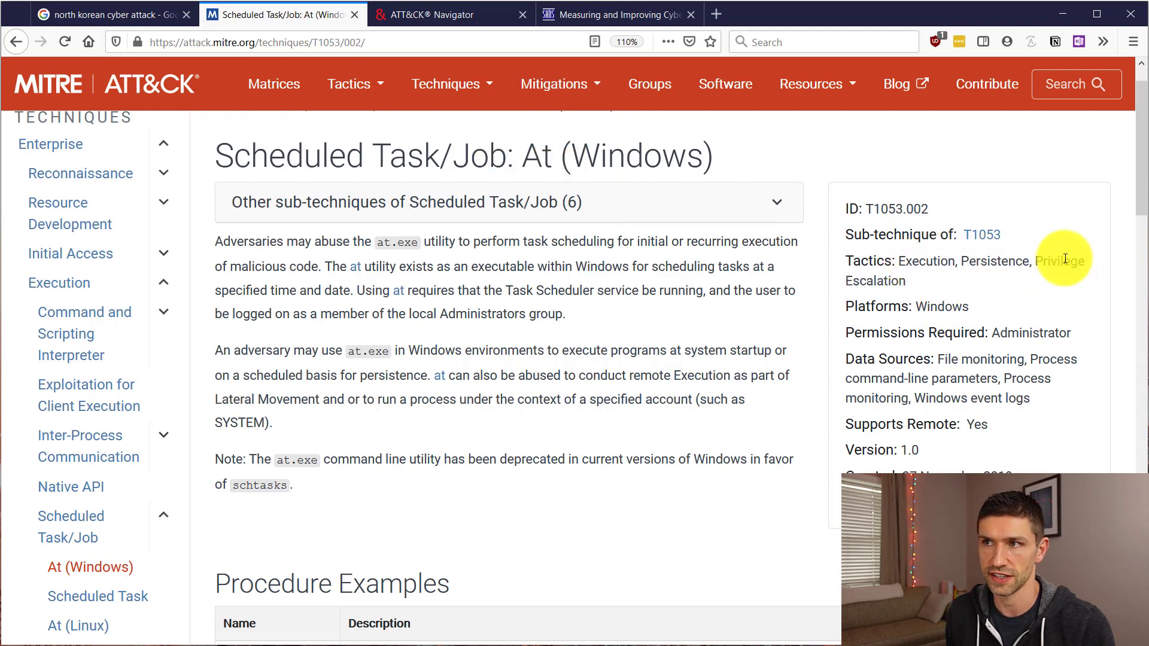
{"action": "double_click", "coordinate": [1059, 261]}
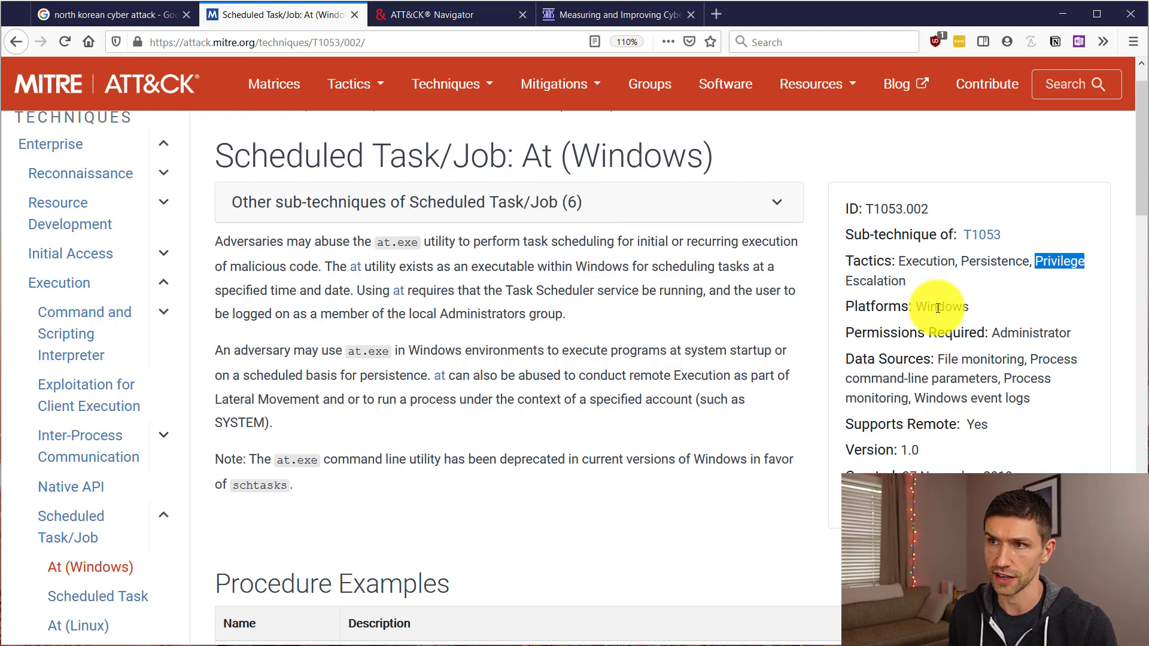
{"action": "left_click_drag", "start_coordinate": [935, 357], "coordinate": [1031, 400]}
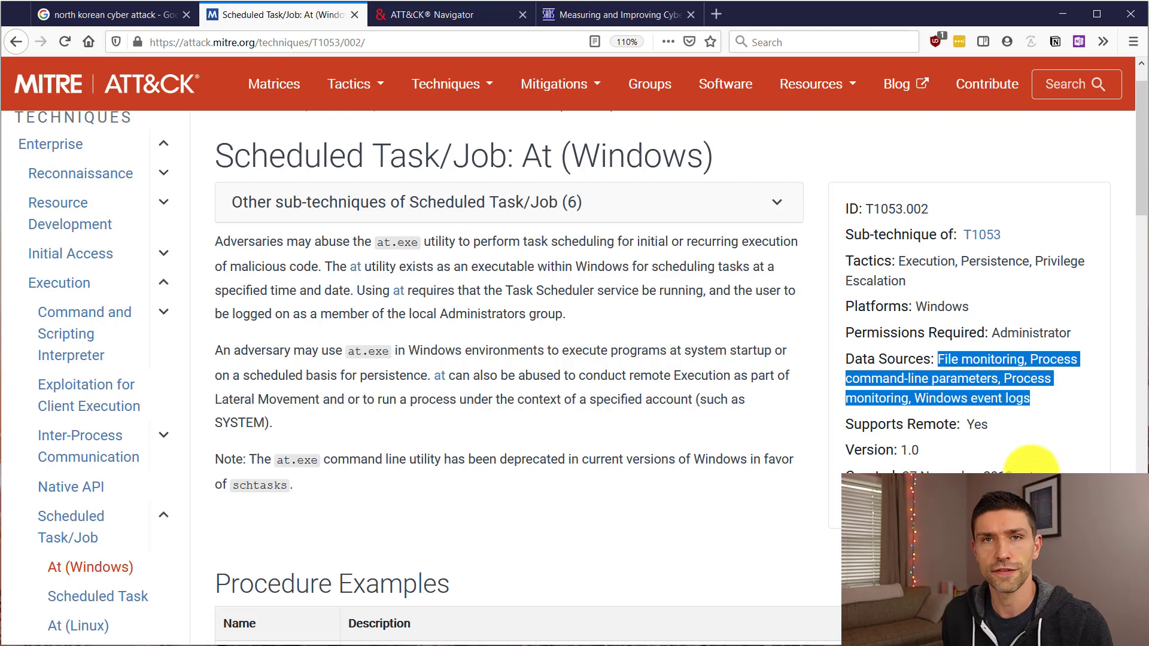
{"action": "left_click", "coordinate": [1030, 442]}
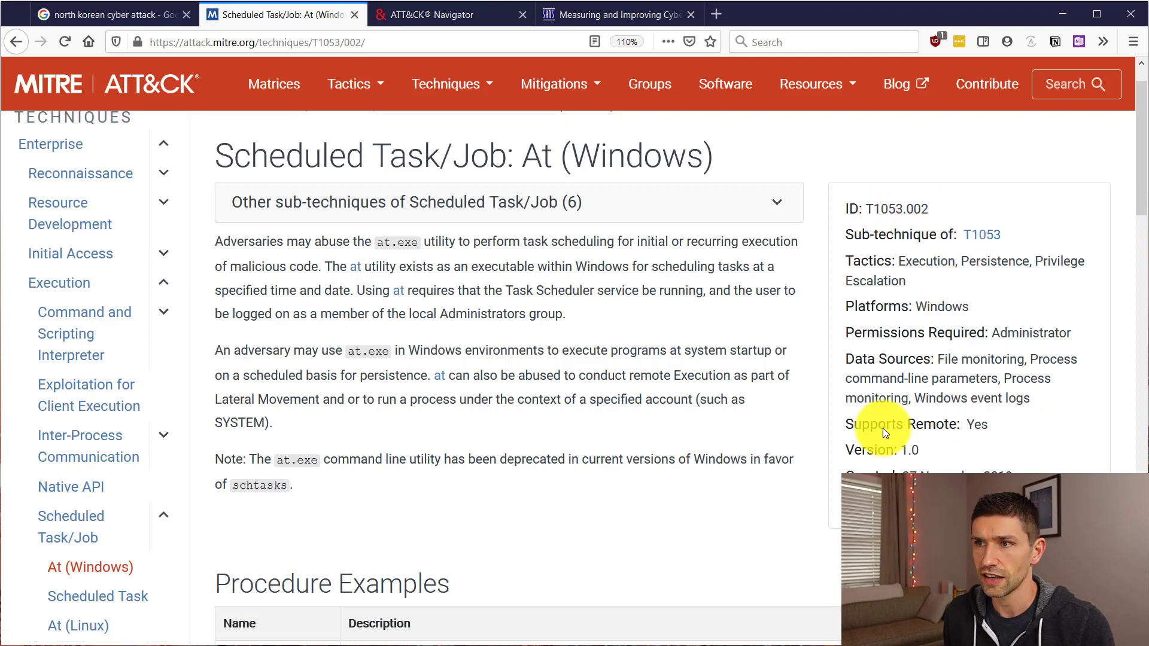
{"action": "scroll", "coordinate": [820, 488], "scroll_direction": "down", "scroll_amount": 5}
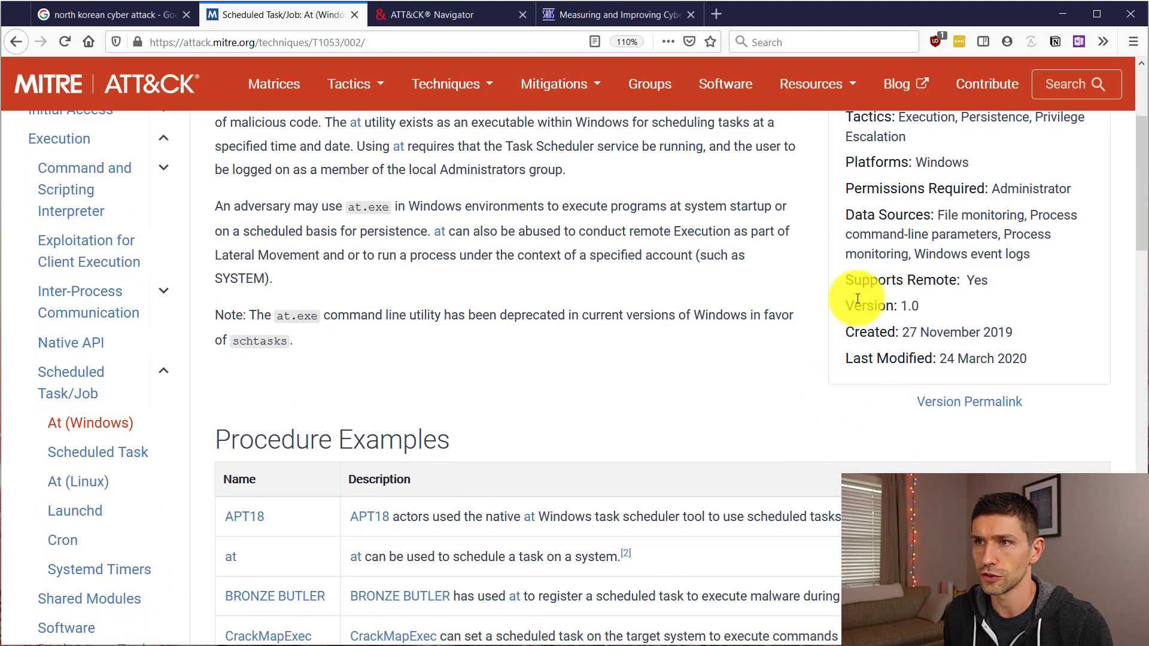
{"action": "scroll", "coordinate": [587, 384], "scroll_direction": "down", "scroll_amount": 4}
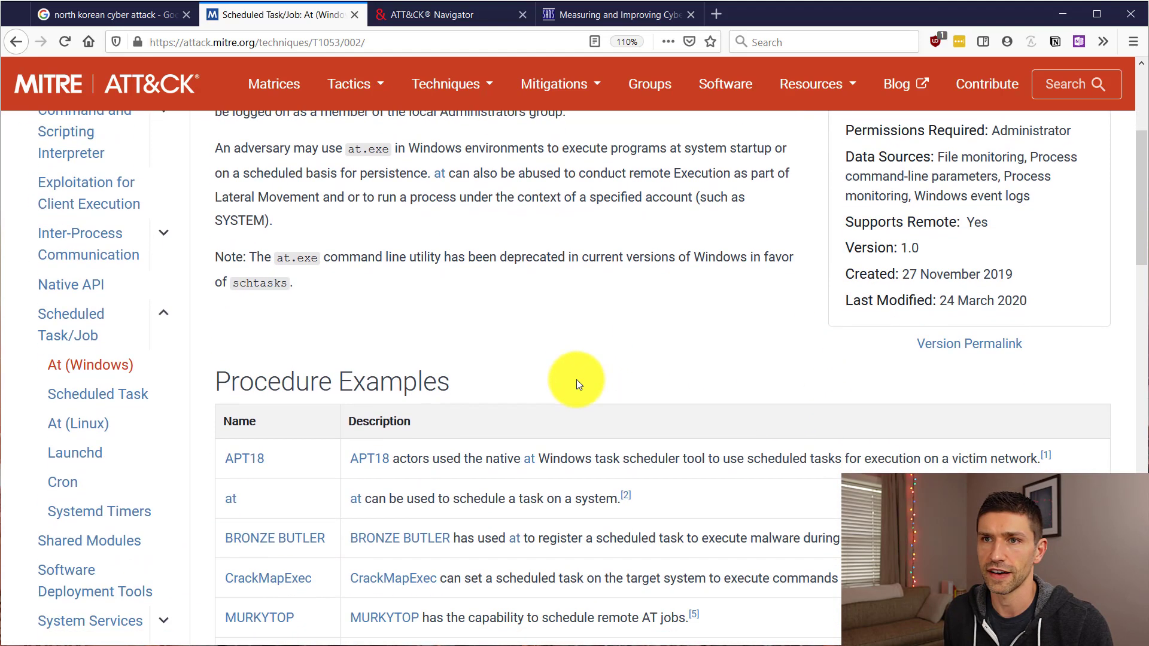
{"action": "scroll", "coordinate": [558, 304], "scroll_direction": "down", "scroll_amount": 4}
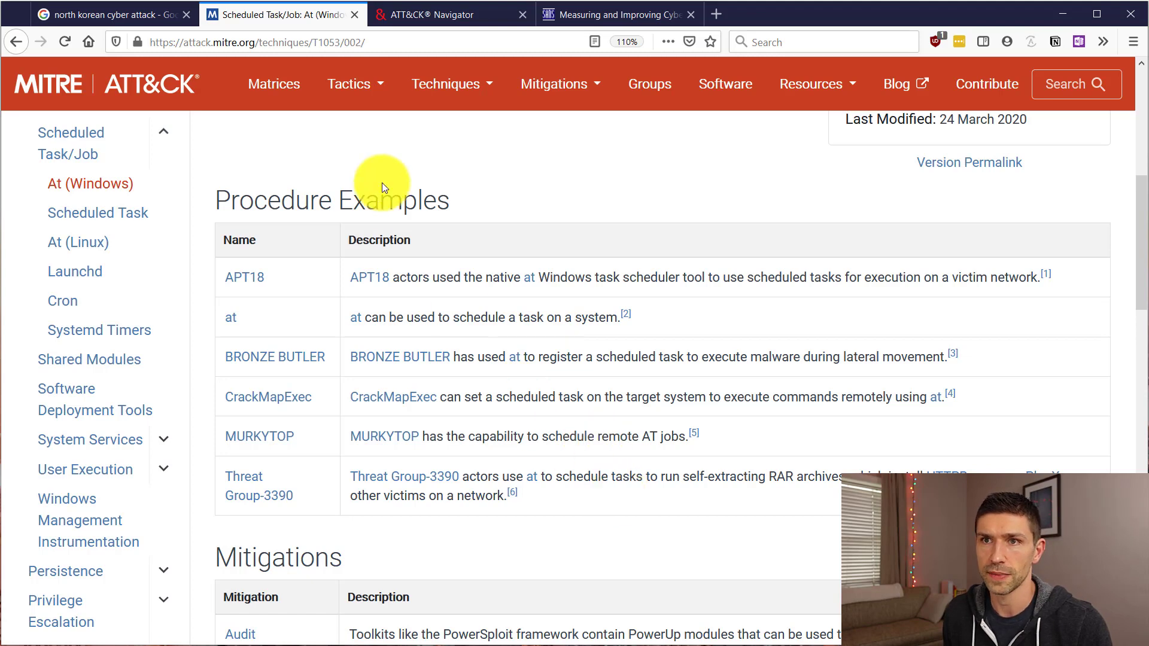
{"action": "scroll", "coordinate": [495, 433], "scroll_direction": "down", "scroll_amount": 8}
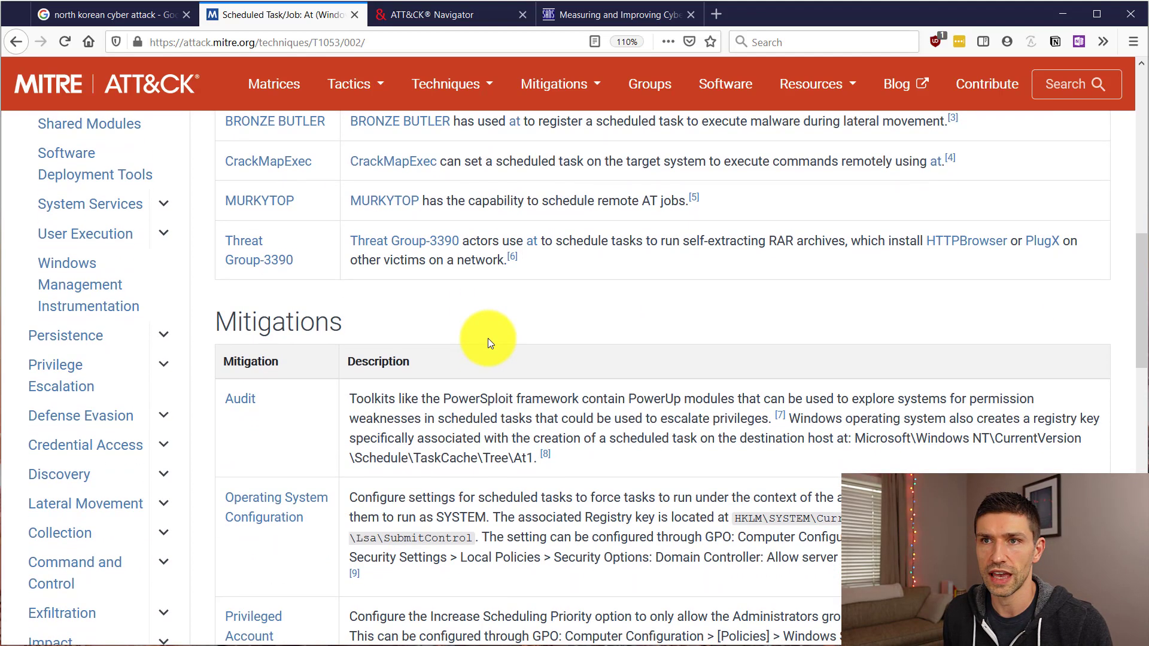
{"action": "scroll", "coordinate": [452, 289], "scroll_direction": "down", "scroll_amount": 6}
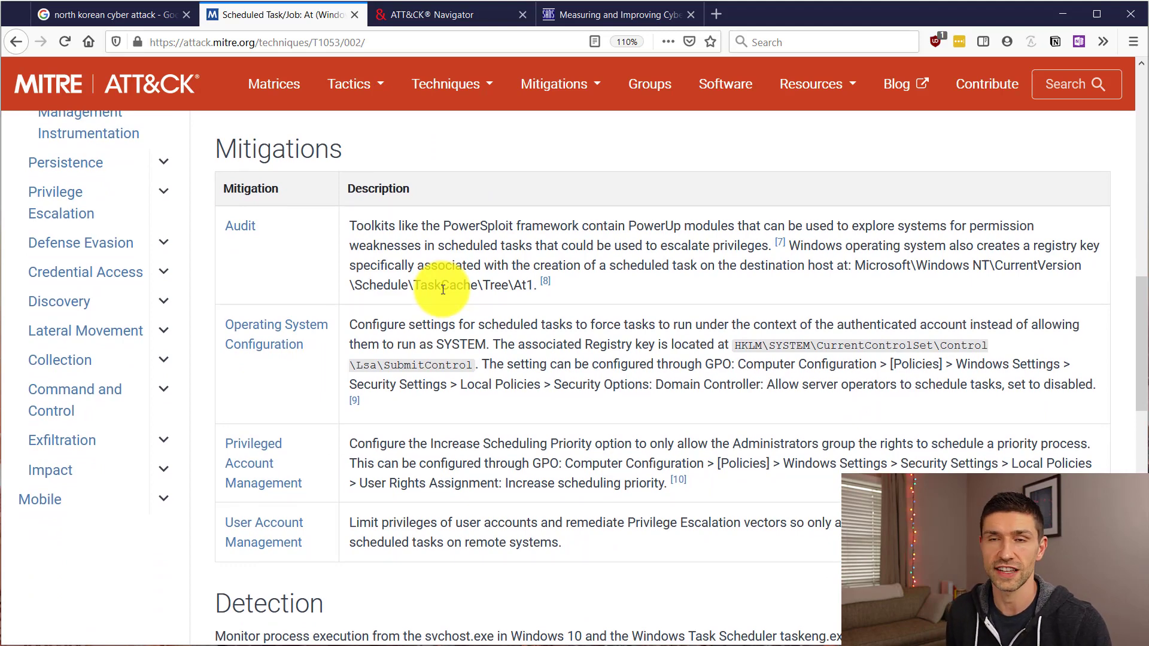
{"action": "scroll", "coordinate": [443, 290], "scroll_direction": "down", "scroll_amount": 13}
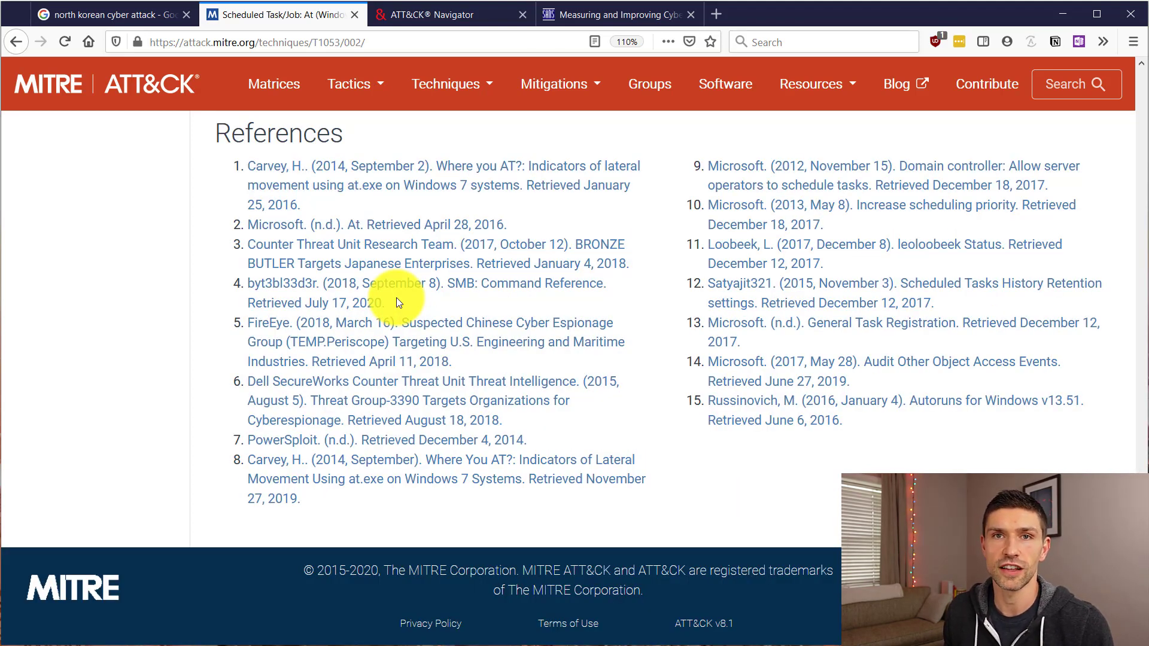
- Browse through the list of threat groups
{"action": "left_click", "coordinate": [671, 96]}
{"action": "scroll", "coordinate": [617, 169], "scroll_direction": "down", "scroll_amount": 5}
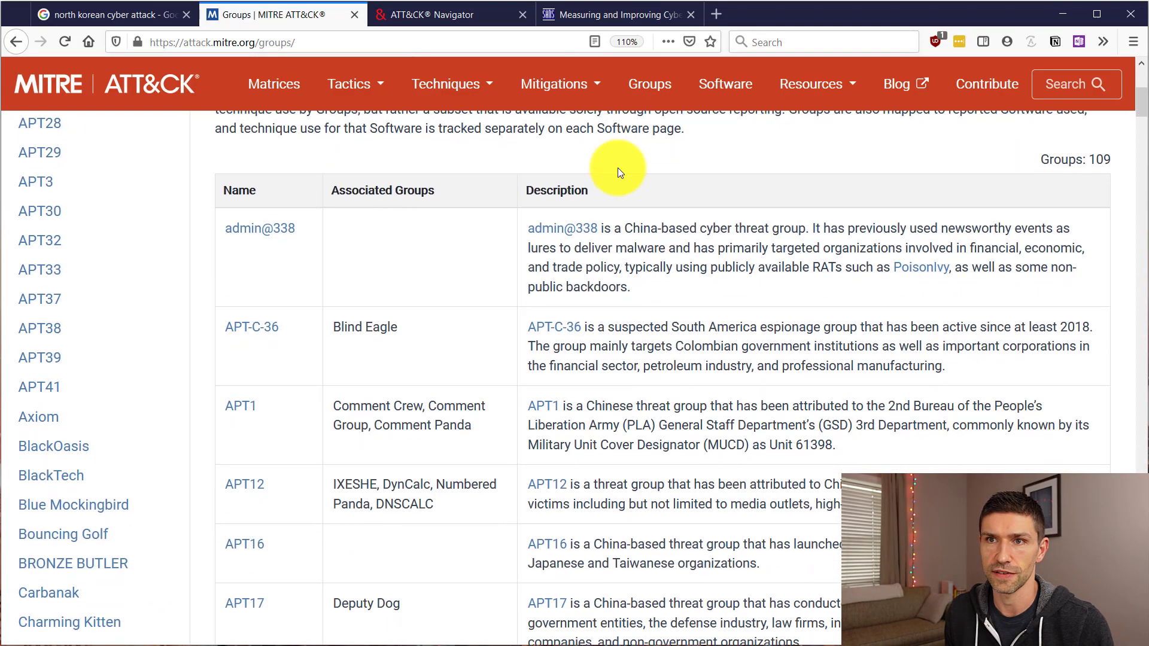
{"action": "scroll", "coordinate": [617, 173], "scroll_direction": "down", "scroll_amount": 5}
{"action": "scroll", "coordinate": [617, 170], "scroll_direction": "up", "scroll_amount": 8}
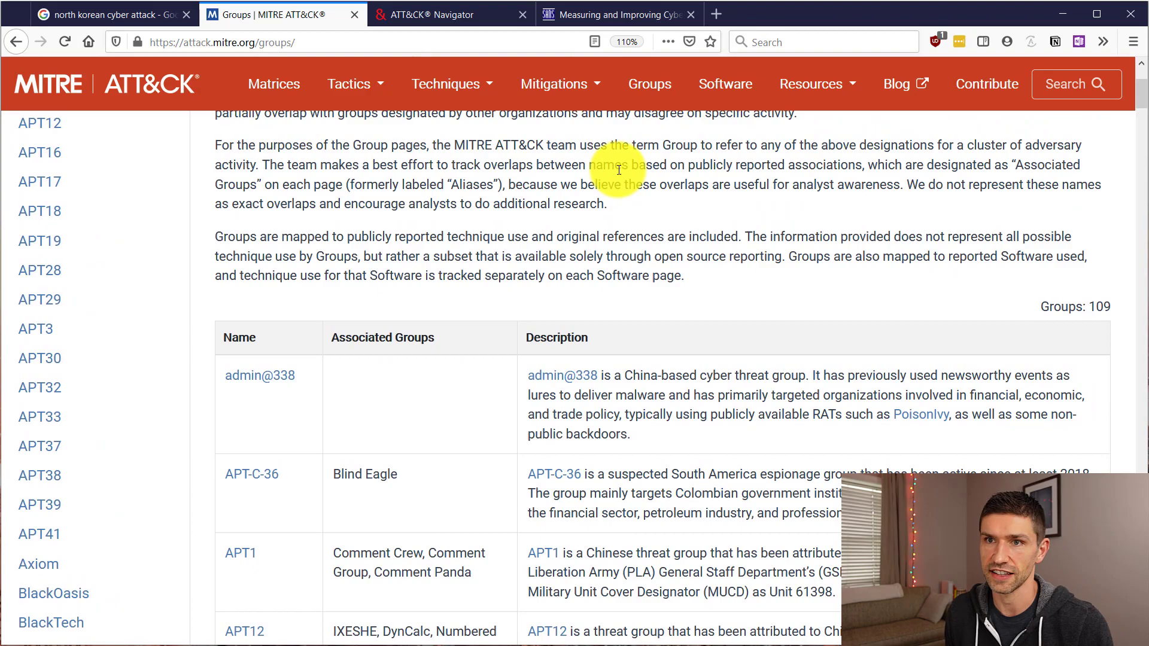
{"action": "scroll", "coordinate": [618, 170], "scroll_direction": "down", "scroll_amount": 9}
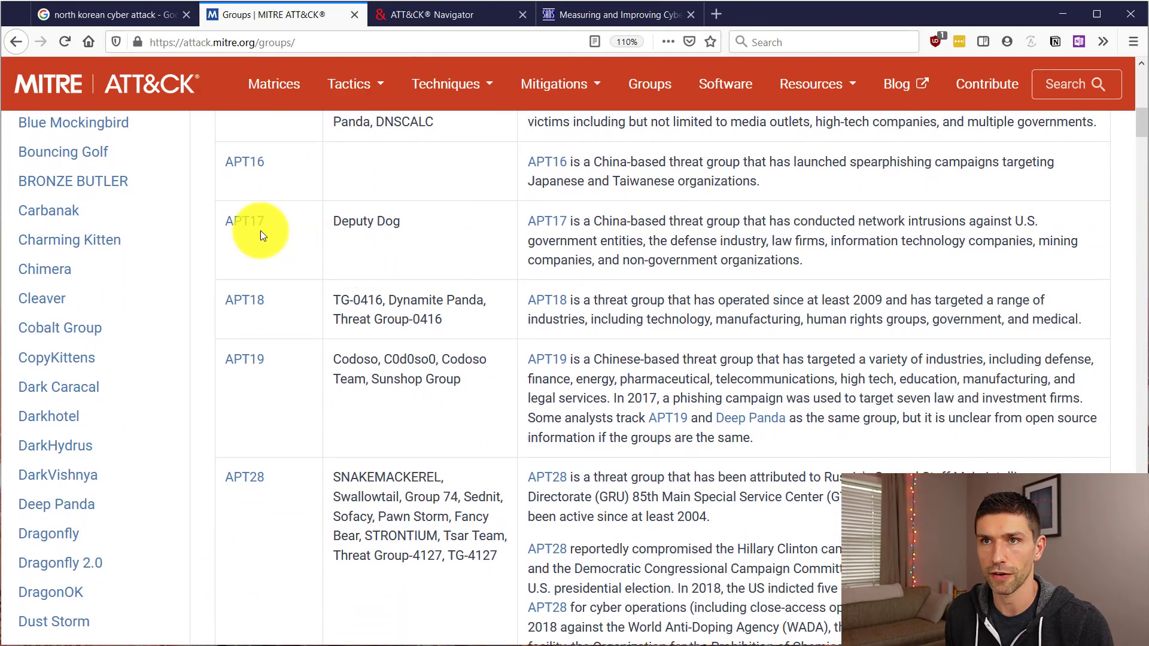
{"action": "scroll", "coordinate": [259, 232], "scroll_direction": "down", "scroll_amount": 15}
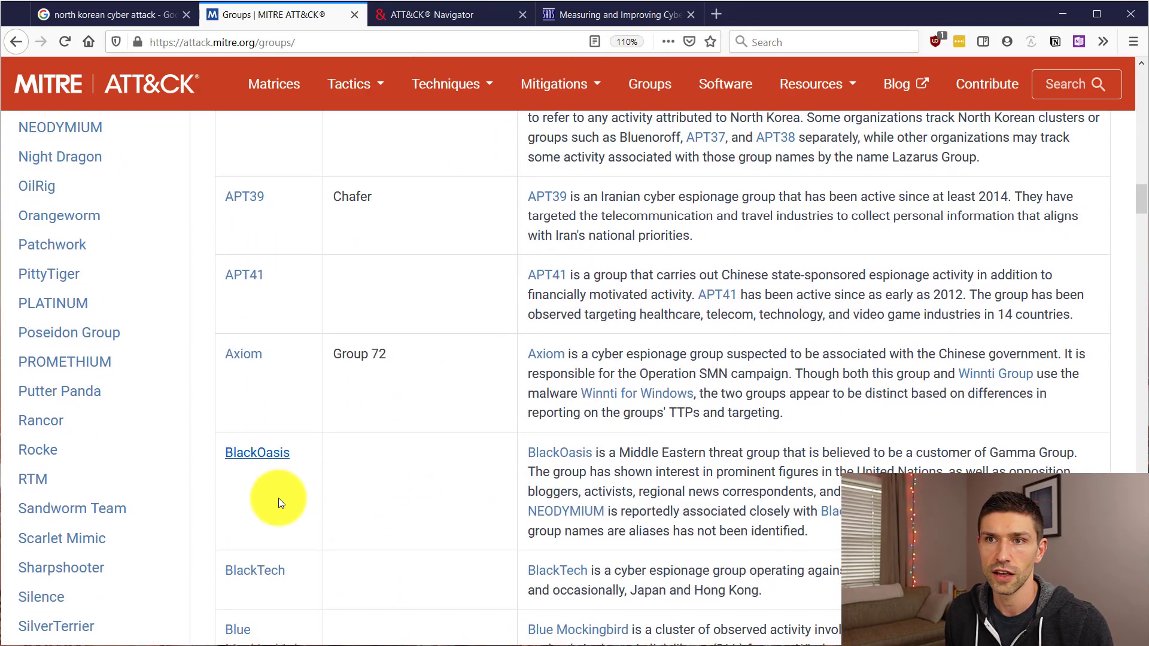
{"action": "scroll", "coordinate": [281, 444], "scroll_direction": "down", "scroll_amount": 20}
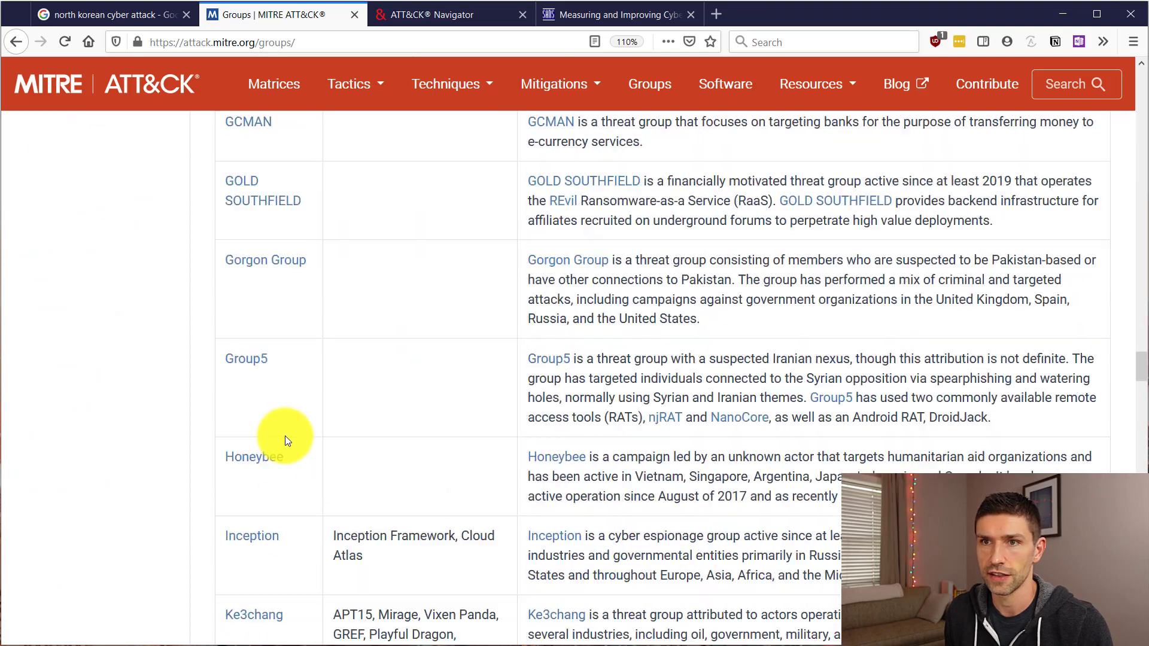
{"action": "scroll", "coordinate": [286, 430], "scroll_direction": "down", "scroll_amount": 20}
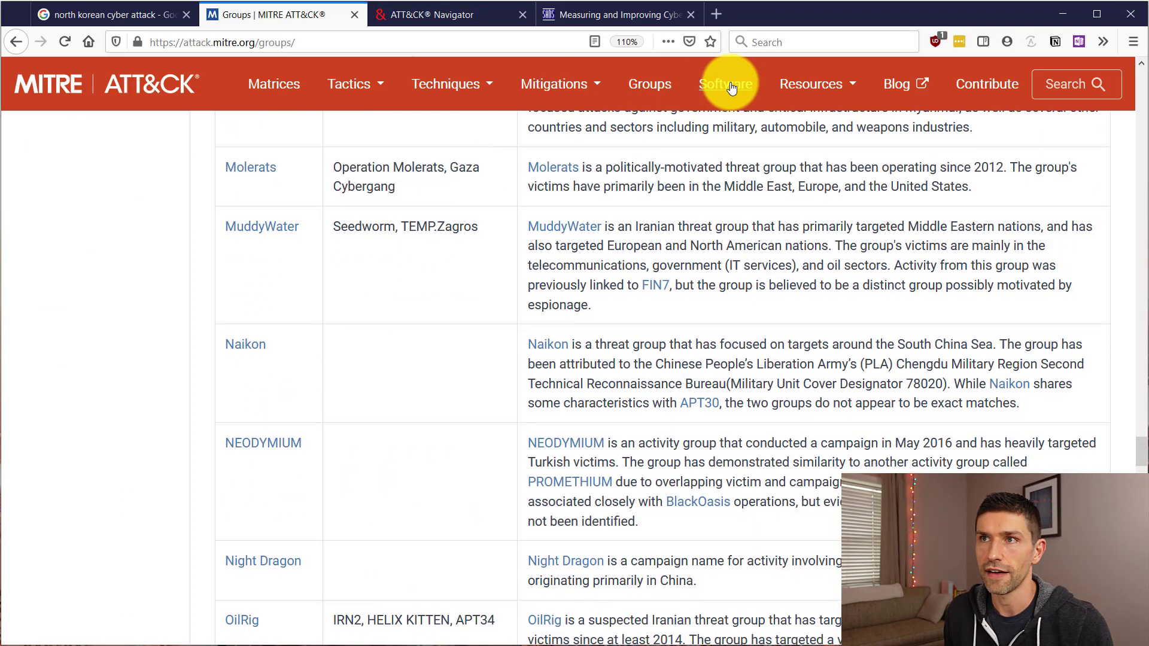
- Look over the 512-entry Software list, then return to the Enterprise Matrix page
{"action": "left_click", "coordinate": [727, 85]}
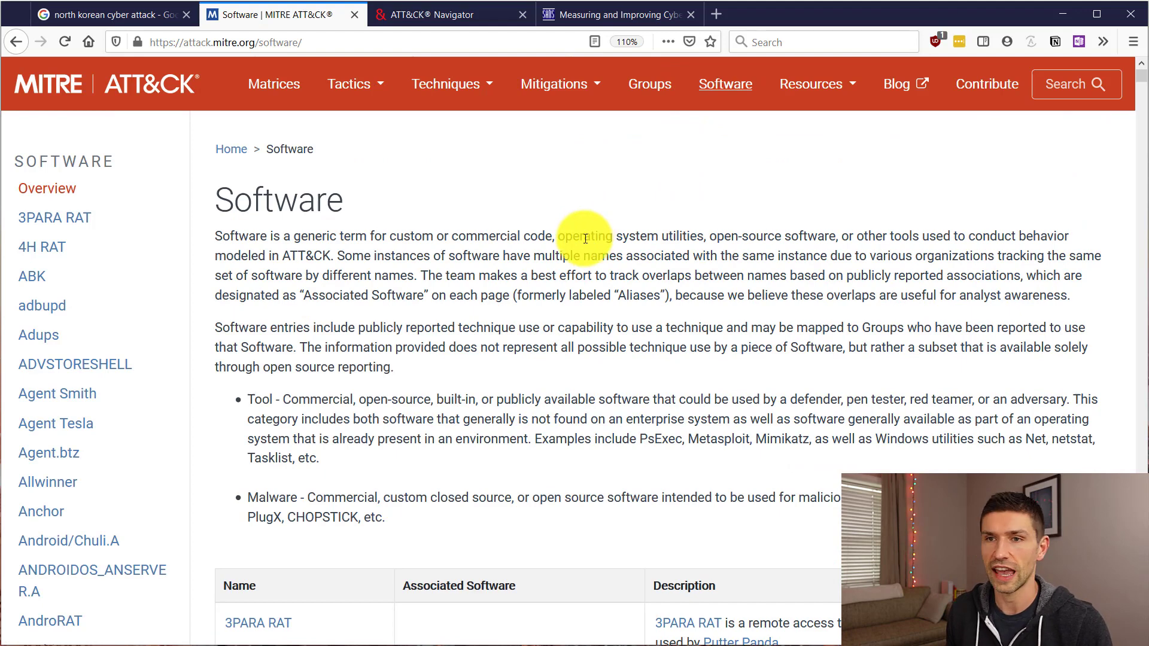
{"action": "scroll", "coordinate": [585, 238], "scroll_direction": "down", "scroll_amount": 8}
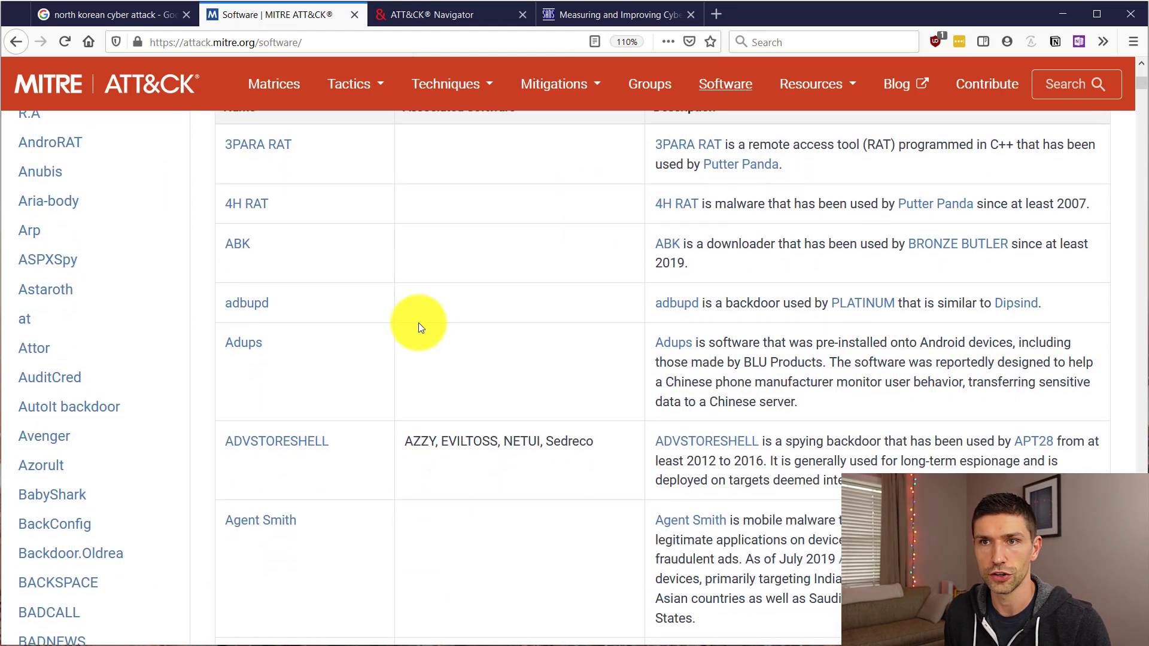
{"action": "scroll", "coordinate": [418, 322], "scroll_direction": "down", "scroll_amount": 4}
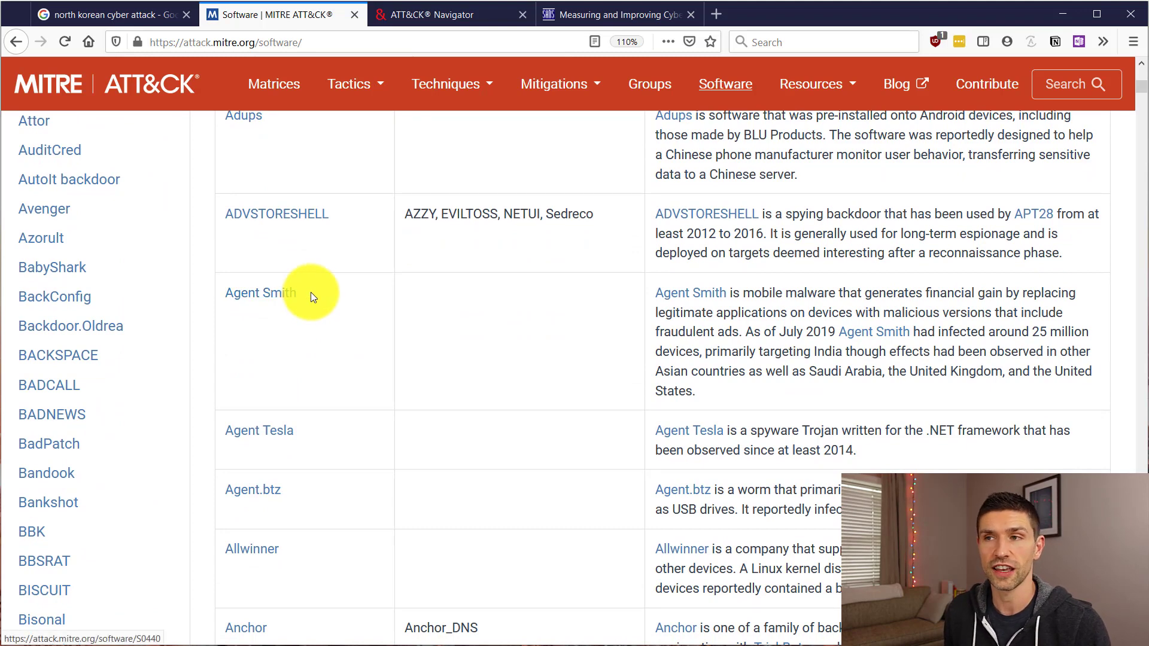
{"action": "scroll", "coordinate": [311, 292], "scroll_direction": "up", "scroll_amount": 8}
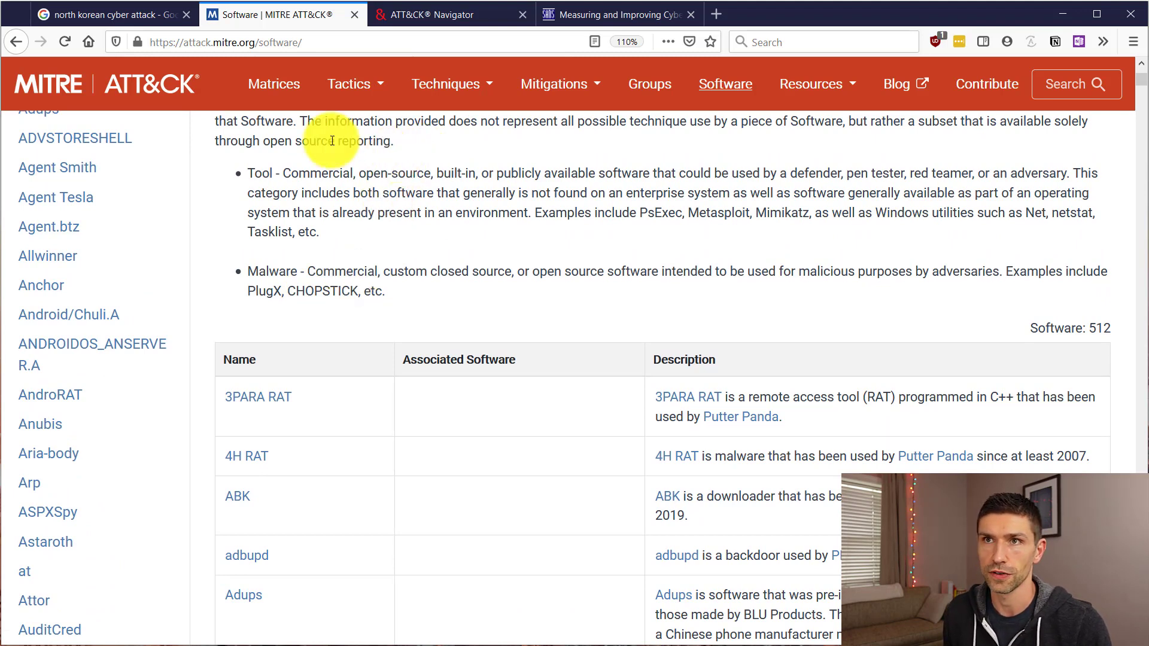
{"action": "left_click", "coordinate": [279, 85]}
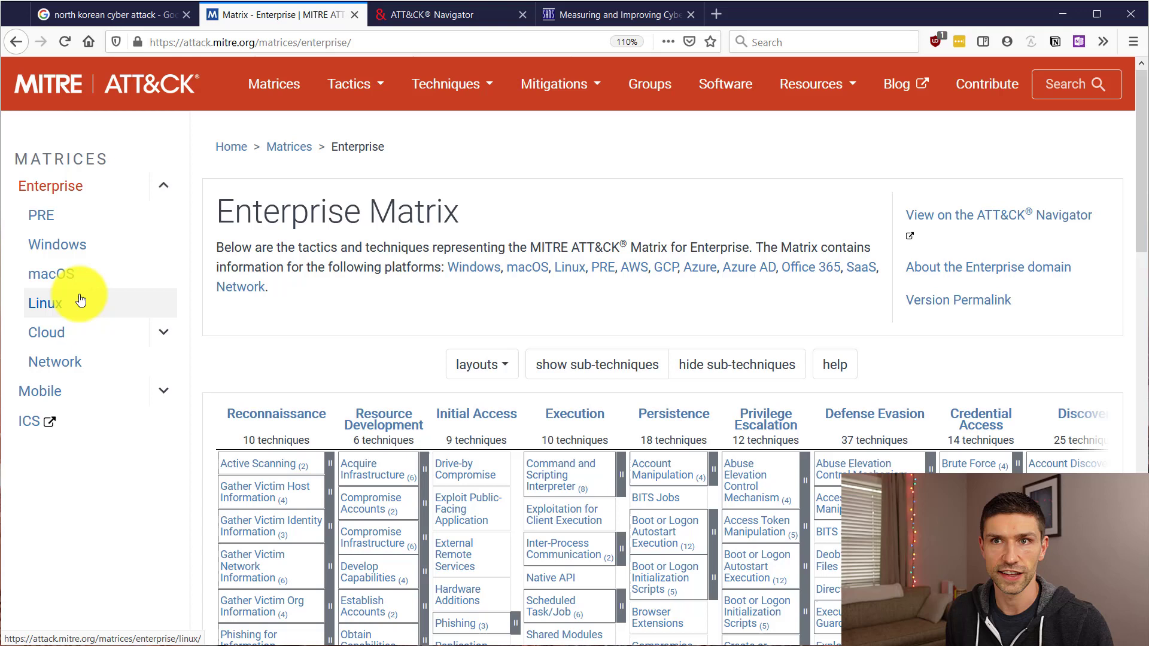
{"action": "left_click", "coordinate": [162, 334]}
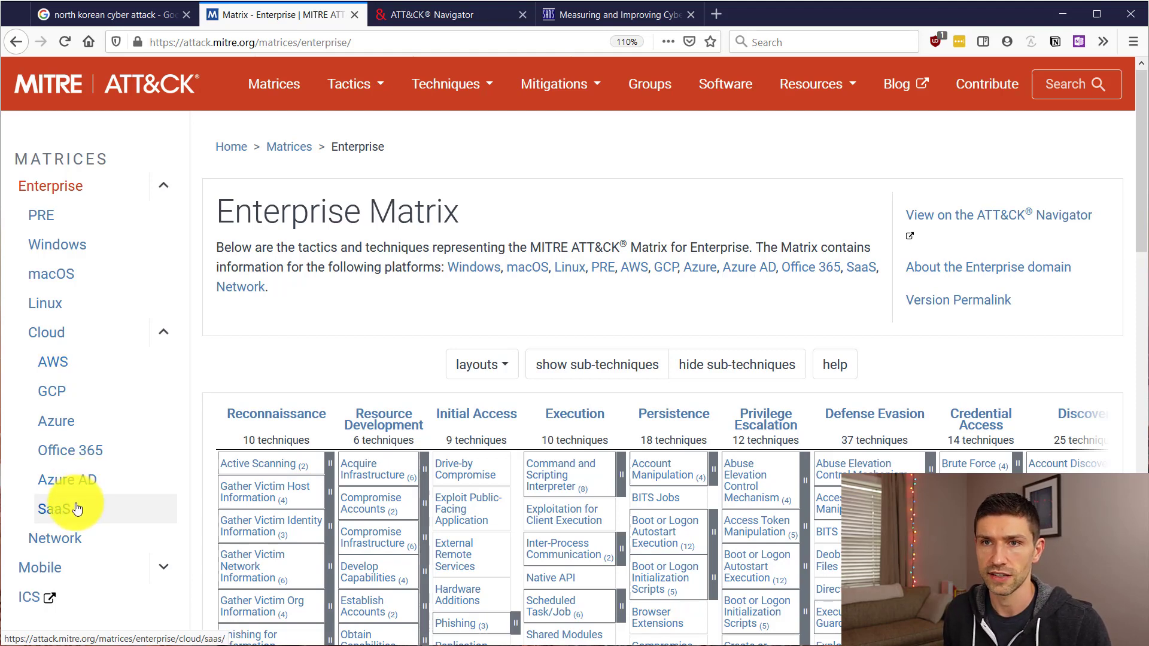
{"action": "left_click", "coordinate": [163, 567]}
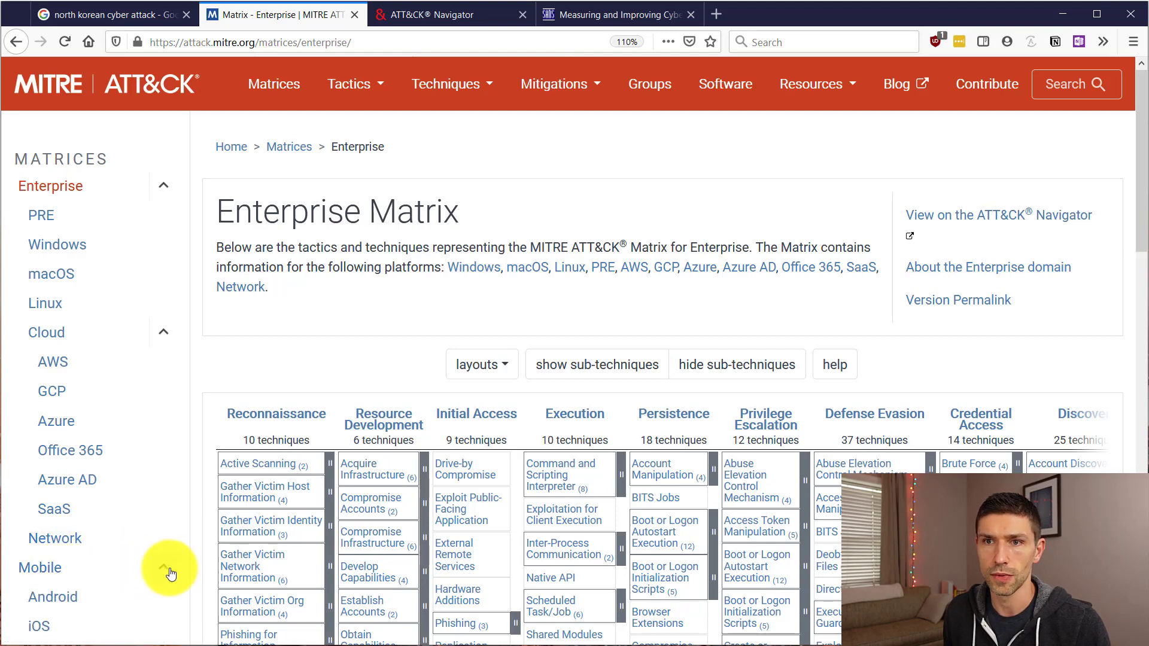
{"action": "left_click", "coordinate": [163, 567]}
{"action": "left_click", "coordinate": [99, 190]}
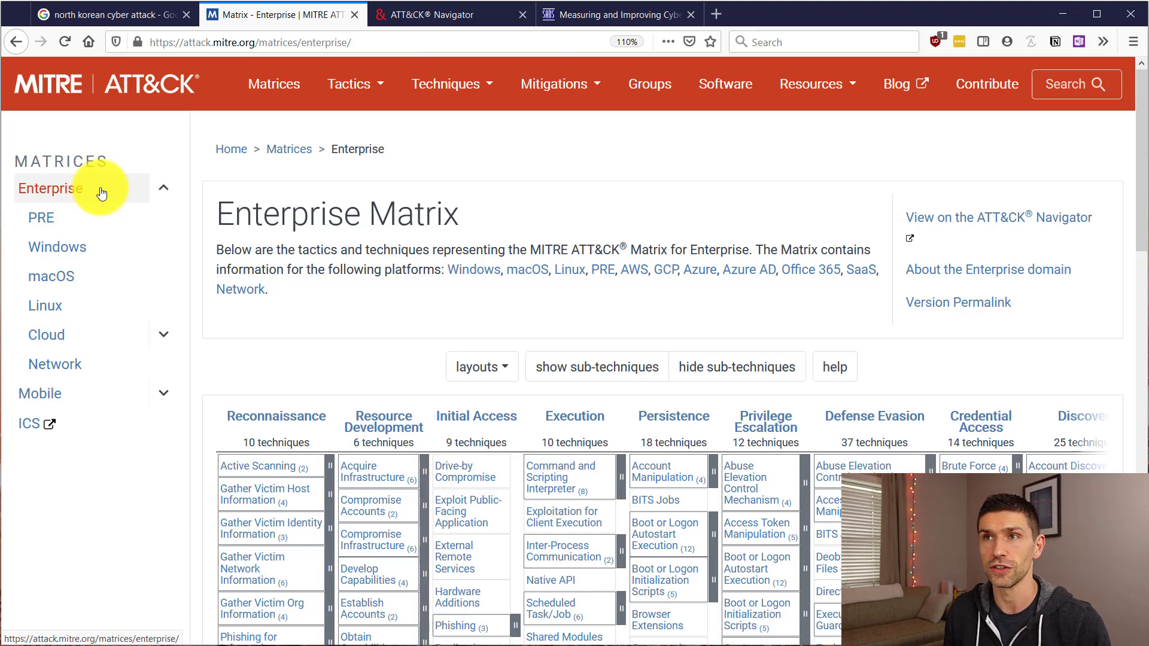
- Open the APT1 (G0006) group page and scroll to its Techniques Used table
{"action": "left_click", "coordinate": [650, 84]}
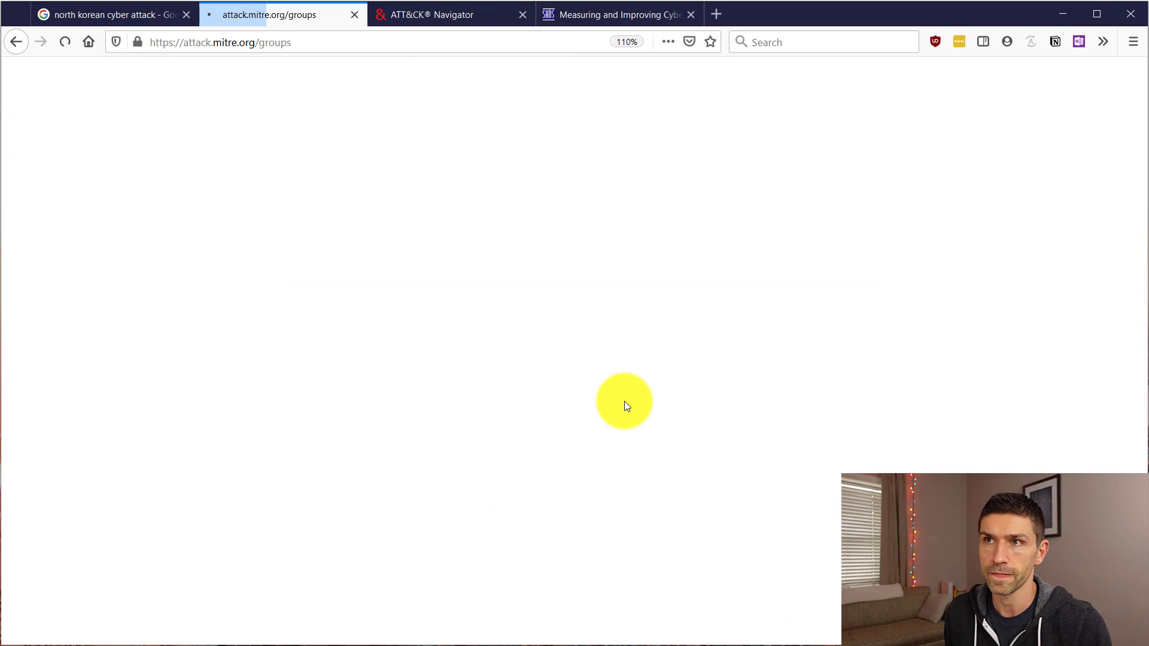
{"action": "scroll", "coordinate": [526, 426], "scroll_direction": "down", "scroll_amount": 6}
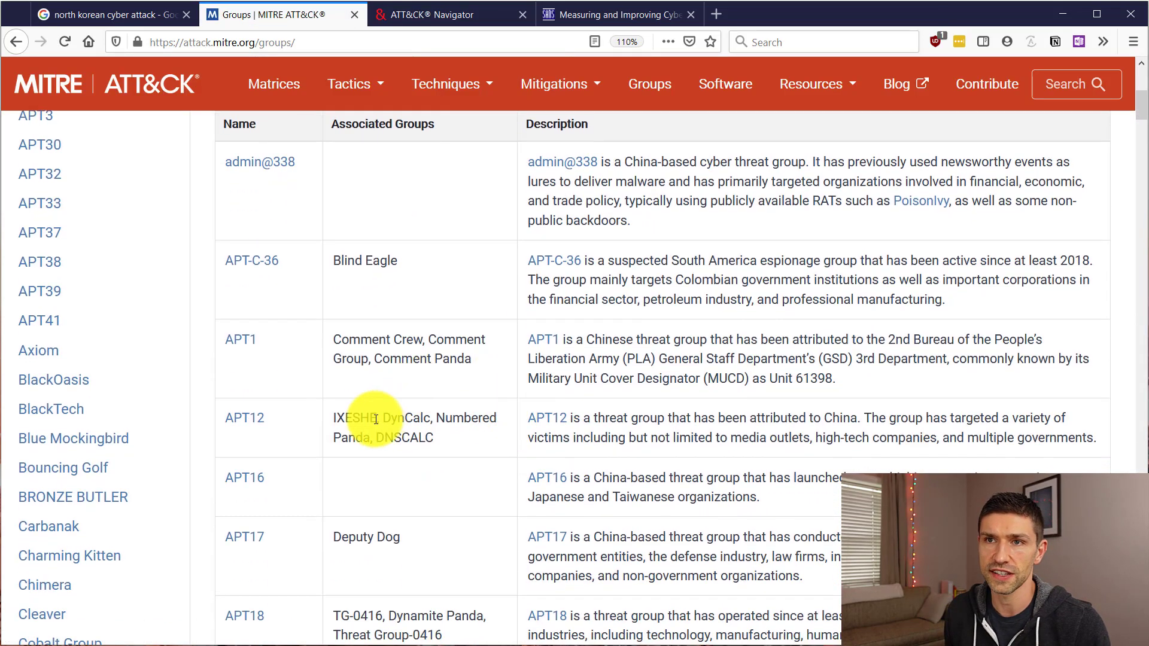
{"action": "left_click", "coordinate": [253, 346]}
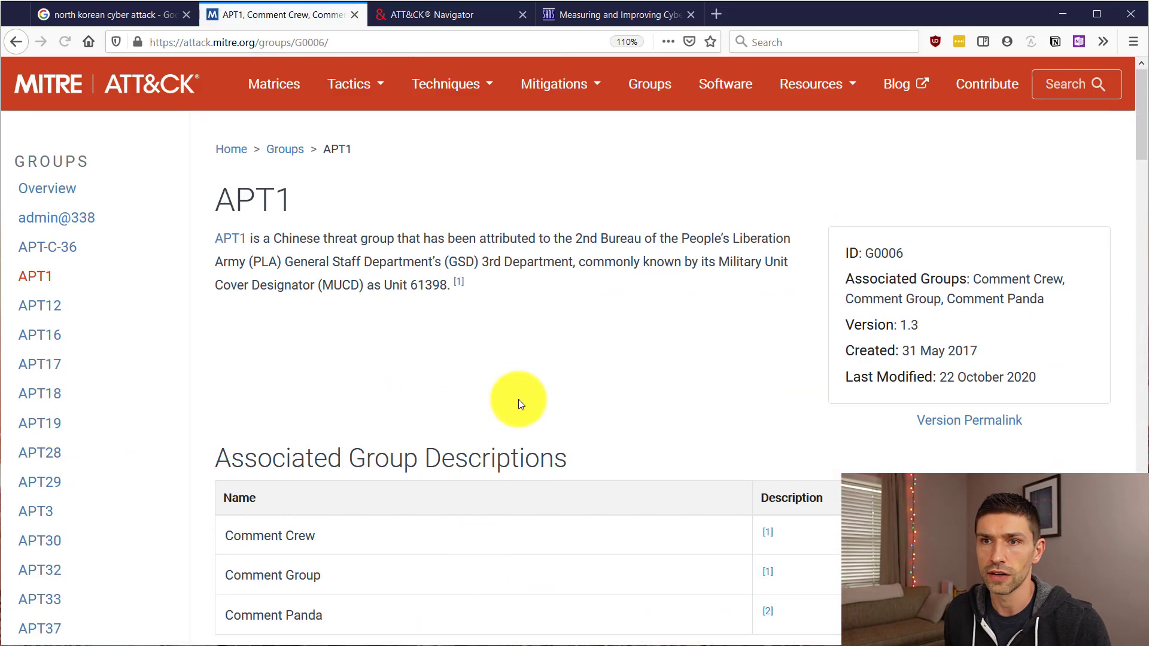
{"action": "scroll", "coordinate": [518, 399], "scroll_direction": "down", "scroll_amount": 4}
{"action": "scroll", "coordinate": [614, 394], "scroll_direction": "down", "scroll_amount": 5}
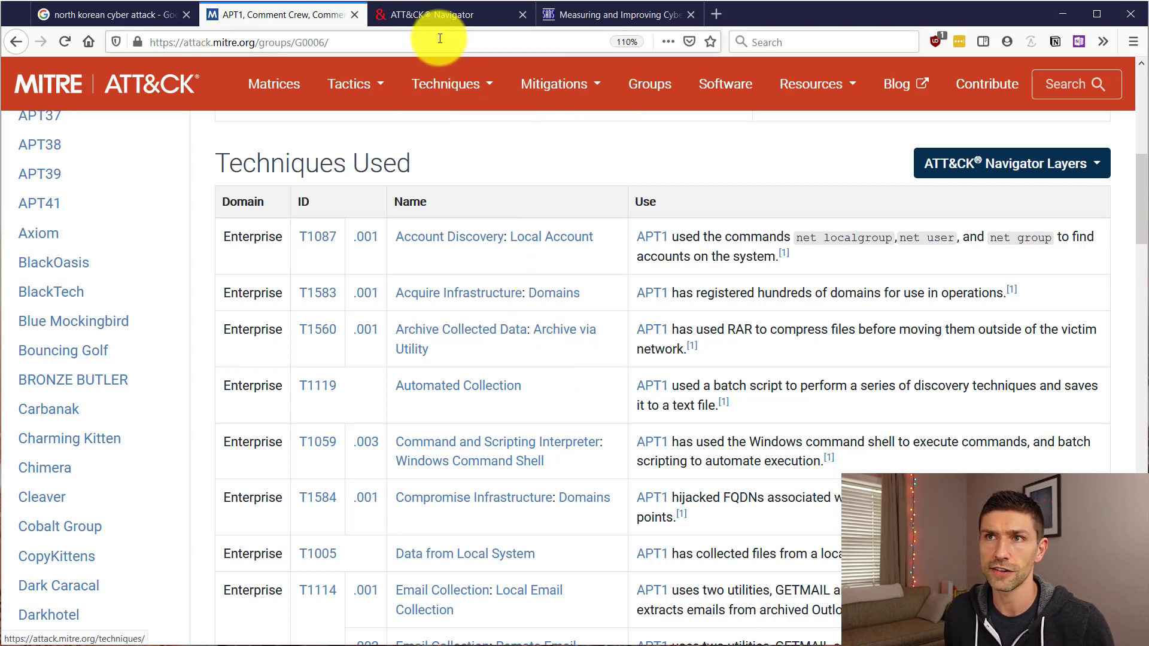
- Glance at the Navigator start page, then go back to the 'north korean cyber attack' news results
{"action": "left_click", "coordinate": [486, 16]}
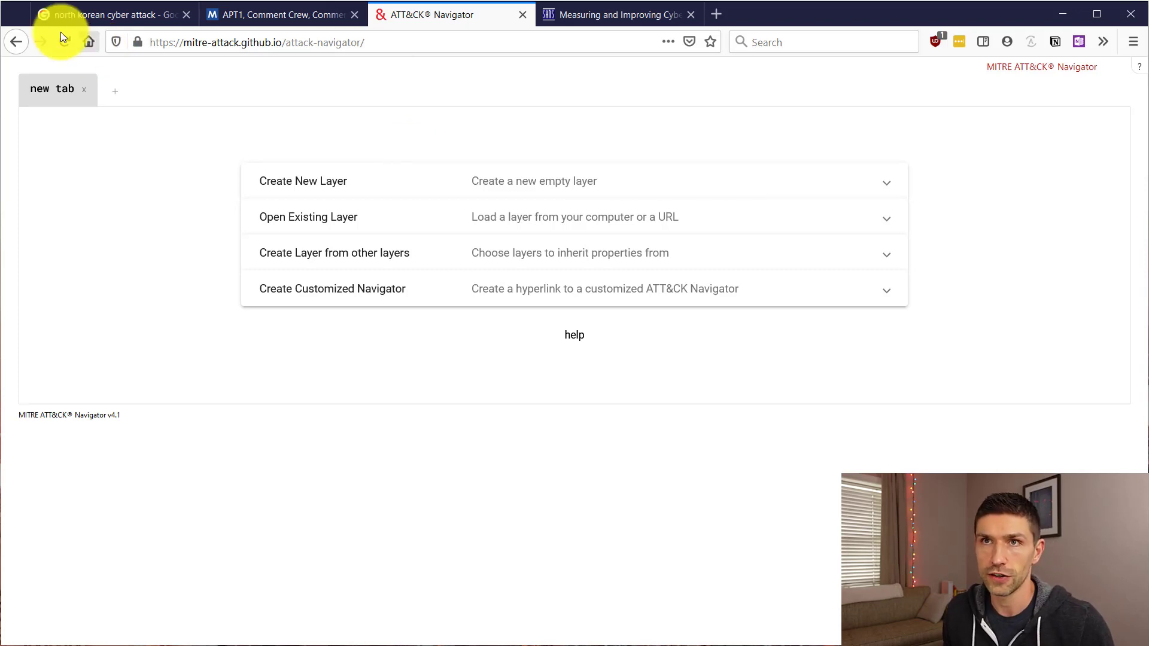
{"action": "left_click", "coordinate": [54, 15]}
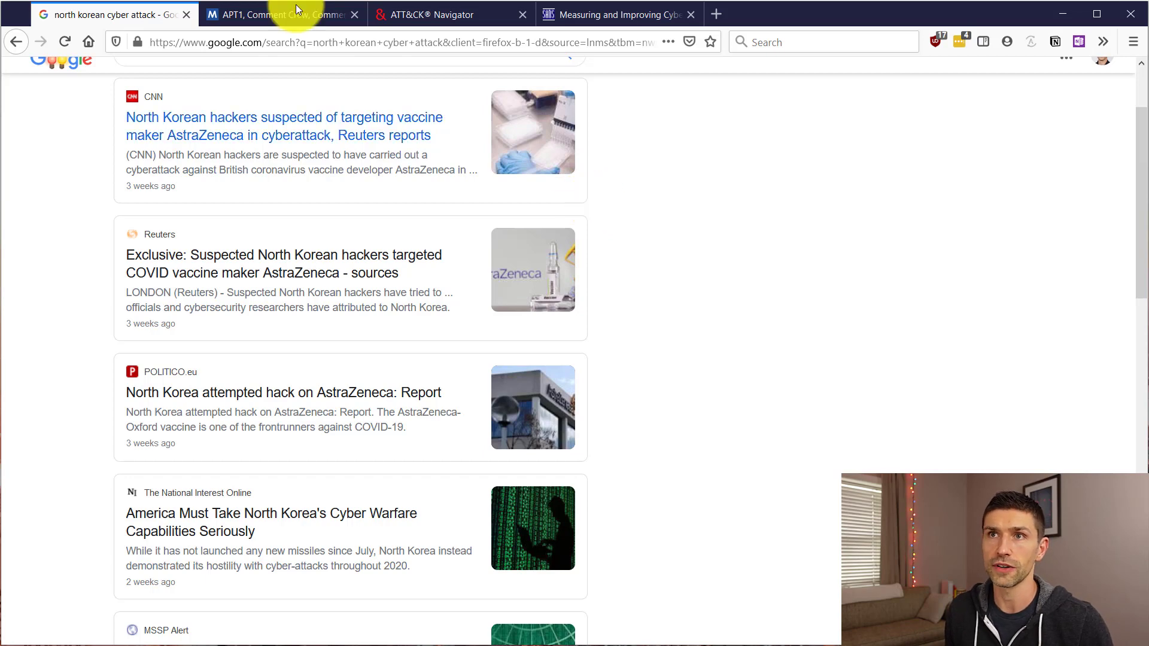
- Go to the ATT&CK Groups page and search it for 'north korea'
{"action": "left_click", "coordinate": [260, 12]}
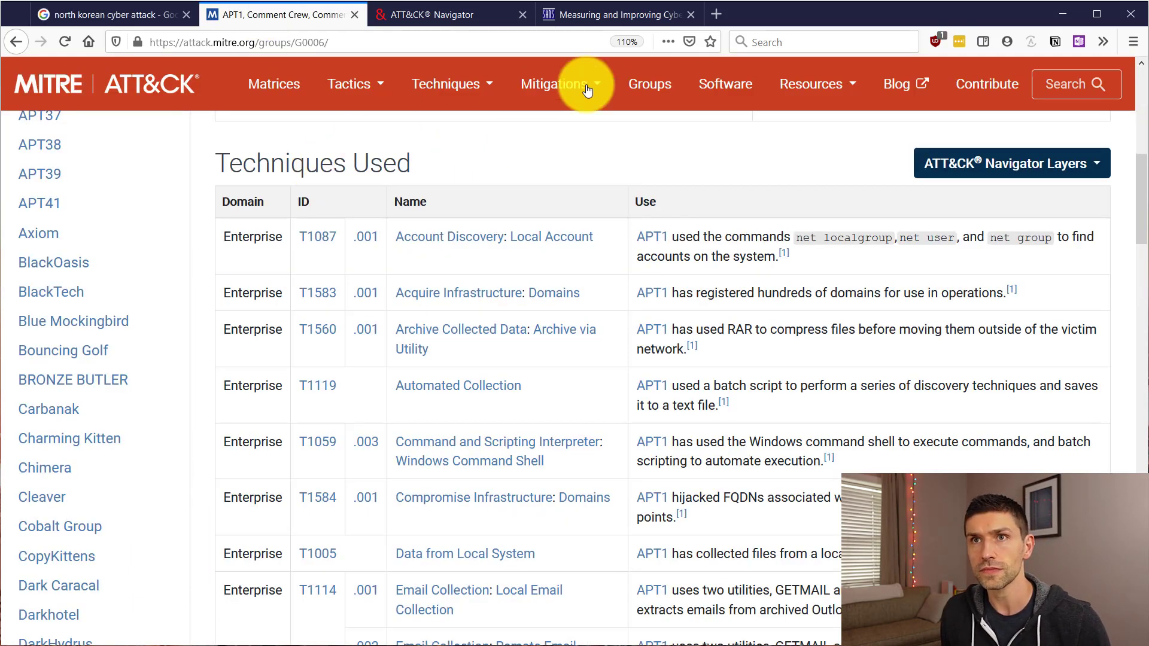
{"action": "left_click", "coordinate": [652, 92]}
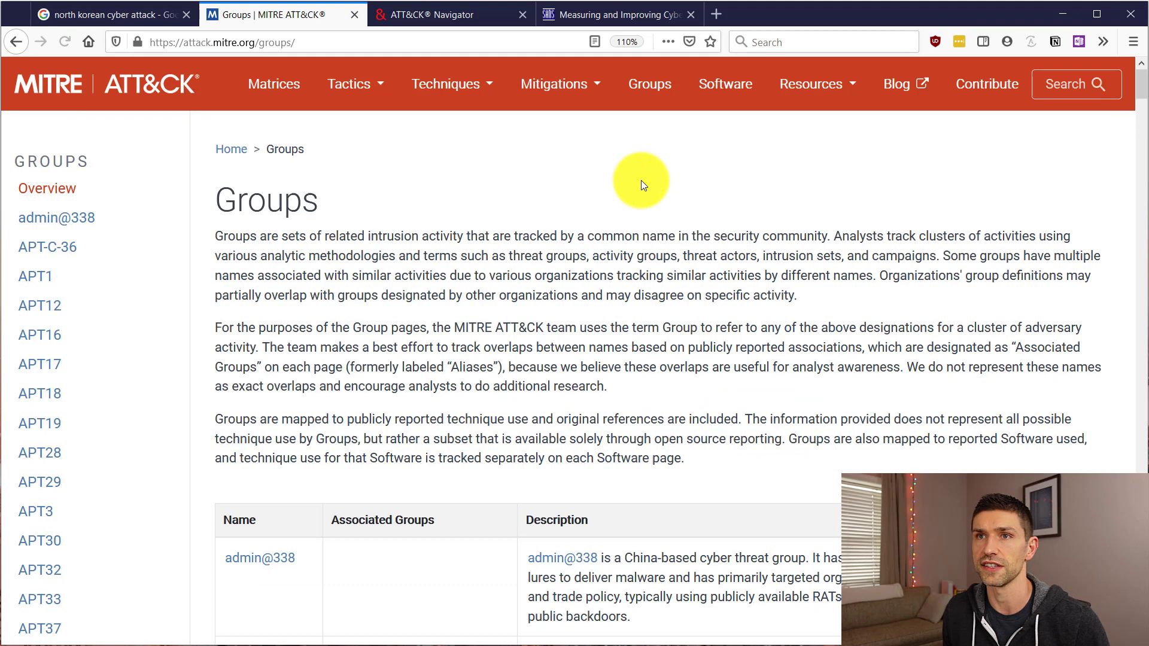
{"action": "key", "text": "ctrl+f"}
{"action": "type", "text": "north"}
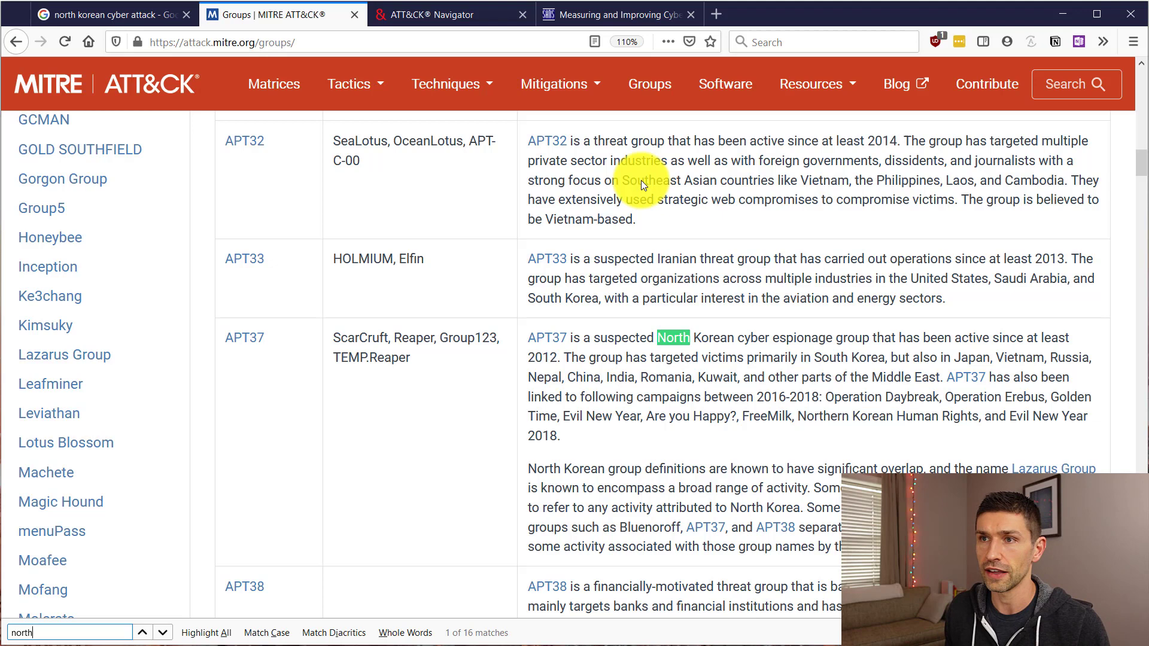
{"action": "type", "text": "korea"}
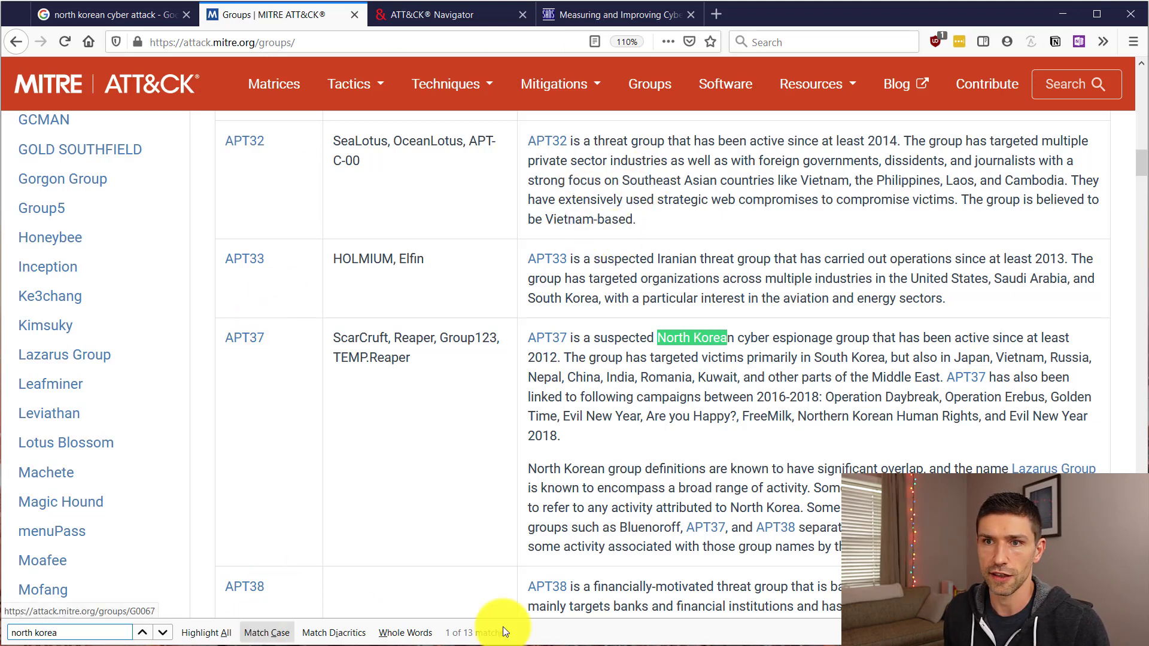
- Step through the 13 matches to locate APT37, APT38 and Kimsuky
{"action": "left_click", "coordinate": [163, 633]}
{"action": "left_click", "coordinate": [163, 633]}
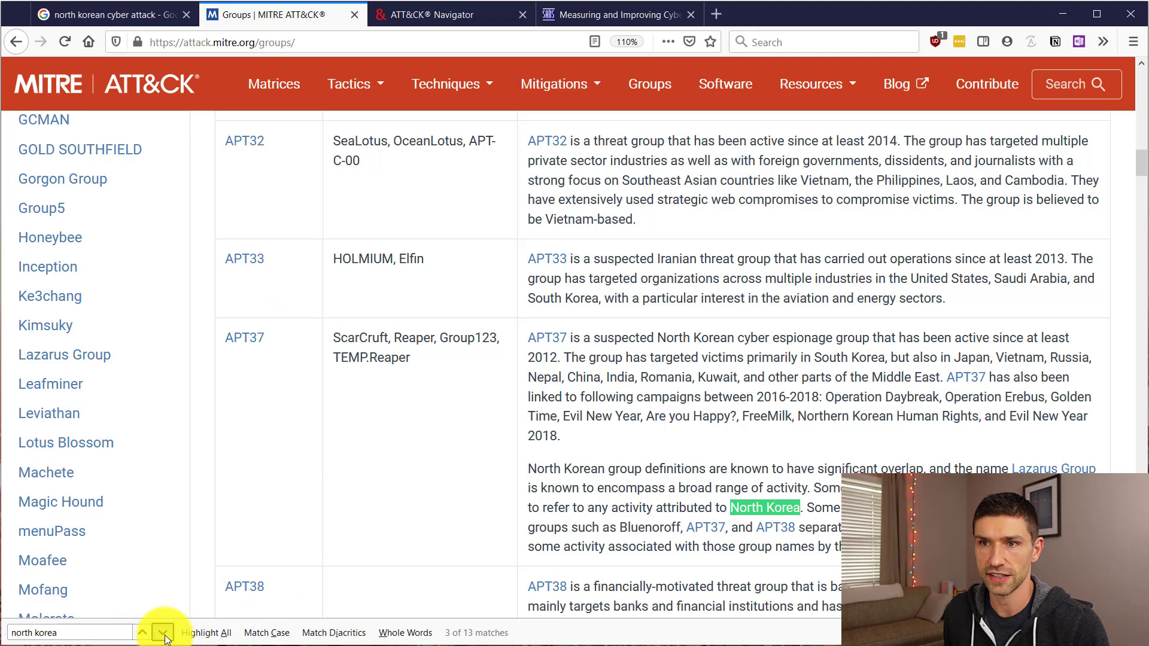
{"action": "left_click", "coordinate": [163, 633]}
{"action": "left_click", "coordinate": [162, 632]}
{"action": "left_click", "coordinate": [163, 633]}
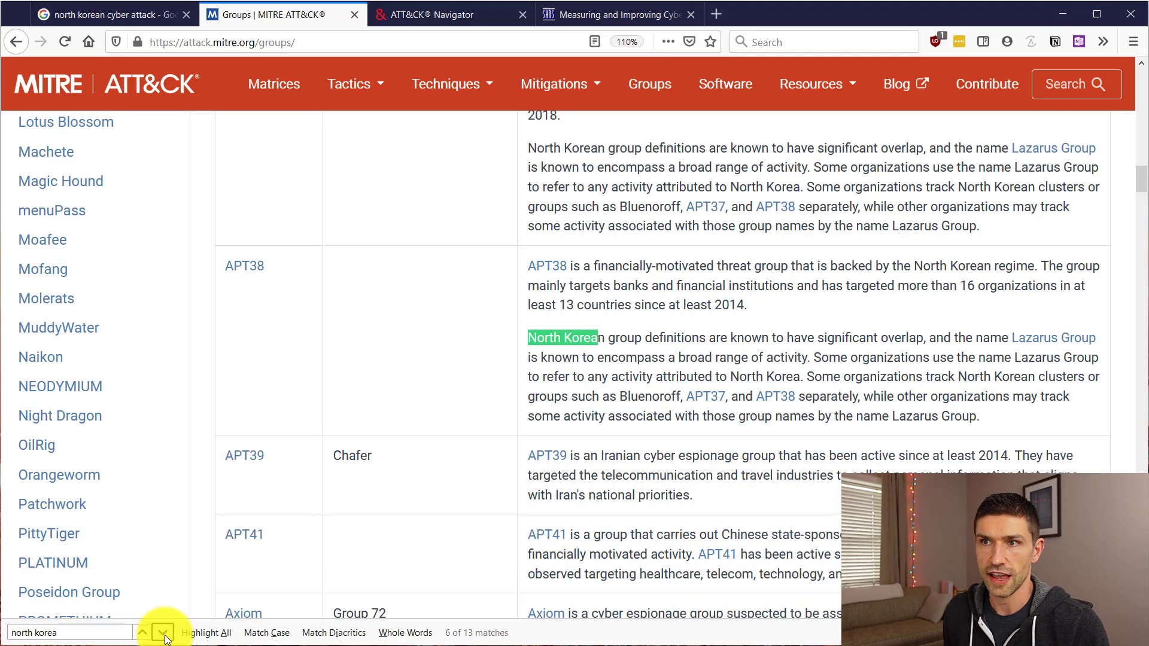
{"action": "left_click", "coordinate": [162, 633]}
{"action": "left_click", "coordinate": [163, 633]}
{"action": "left_click", "coordinate": [162, 633]}
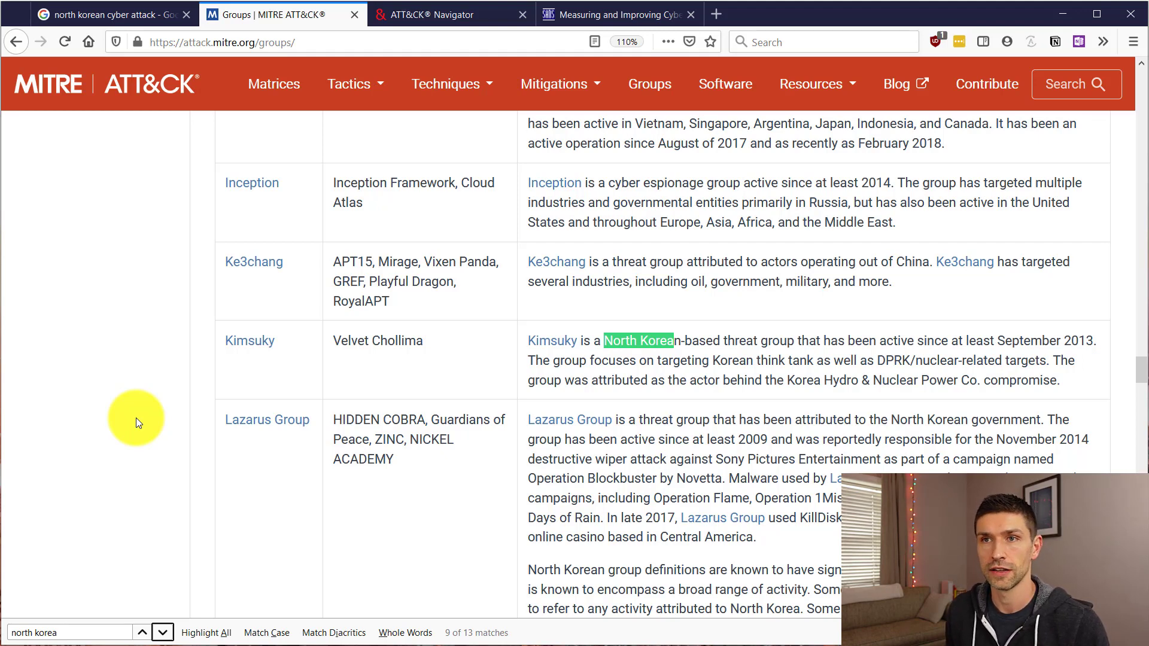
- Create a new empty Enterprise layer in ATT&CK Navigator
{"action": "left_click", "coordinate": [470, 16]}
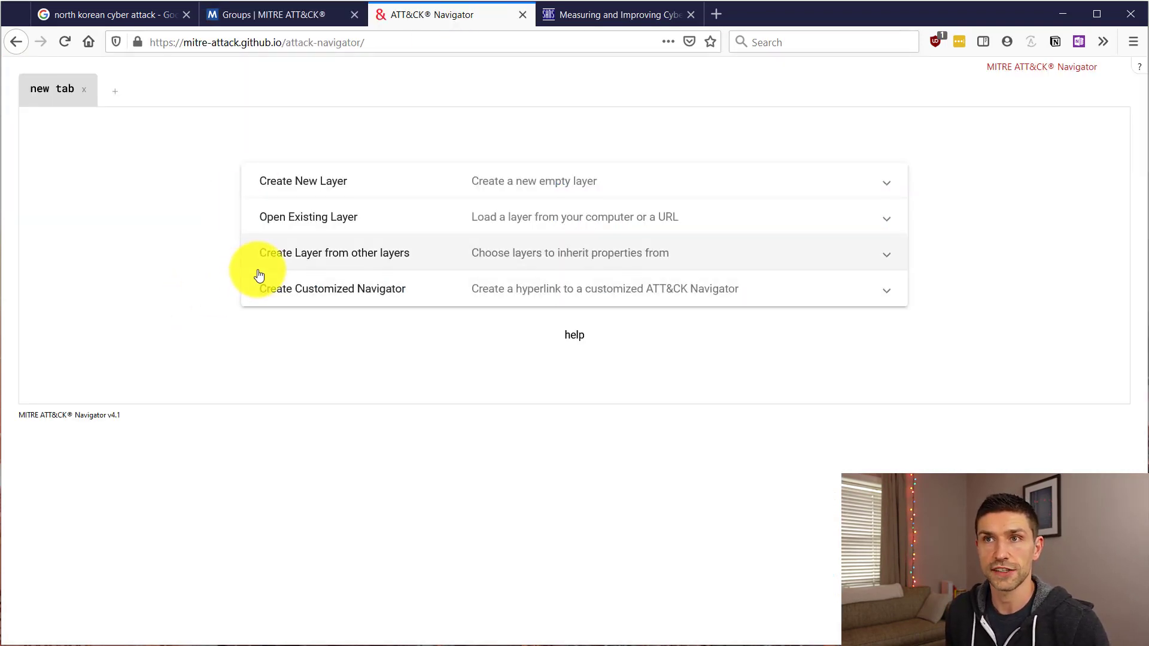
{"action": "left_click", "coordinate": [331, 184]}
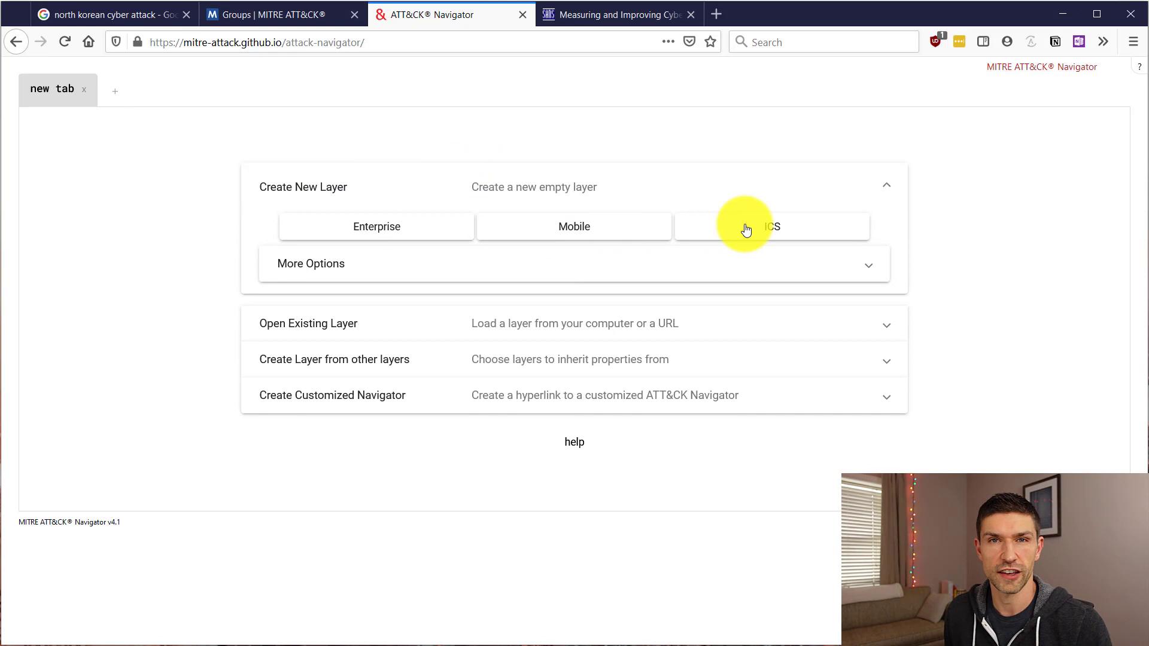
{"action": "left_click", "coordinate": [400, 234]}
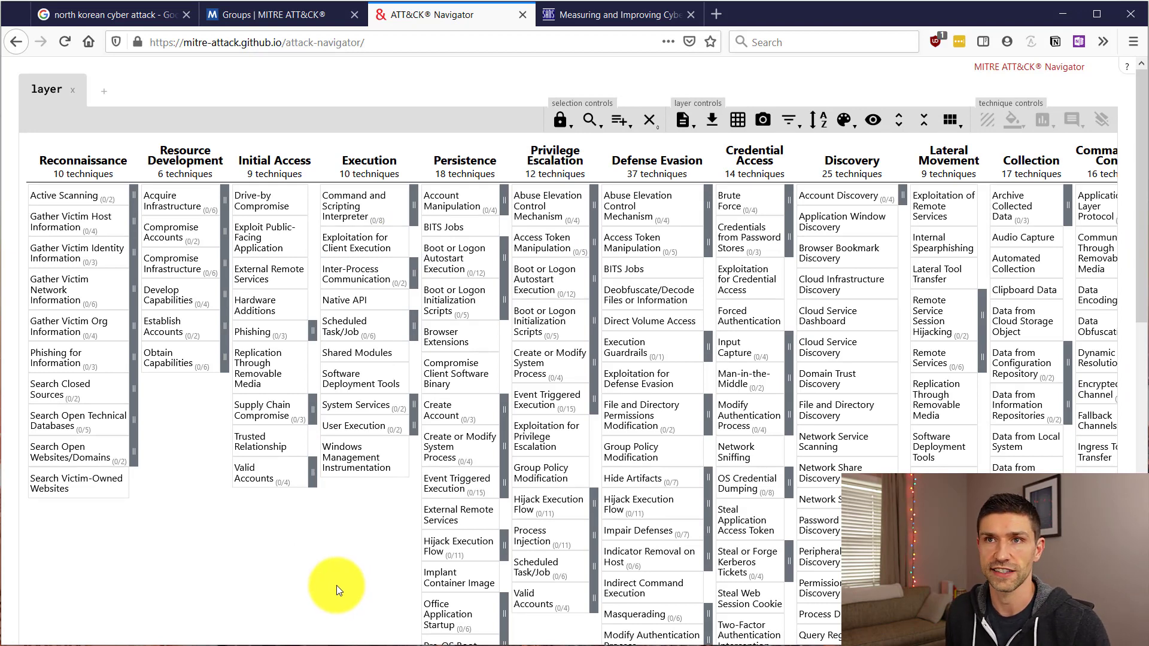
- Try expanding, selecting and right-clicking Active Scanning, leaving it unselected
{"action": "left_click", "coordinate": [135, 195]}
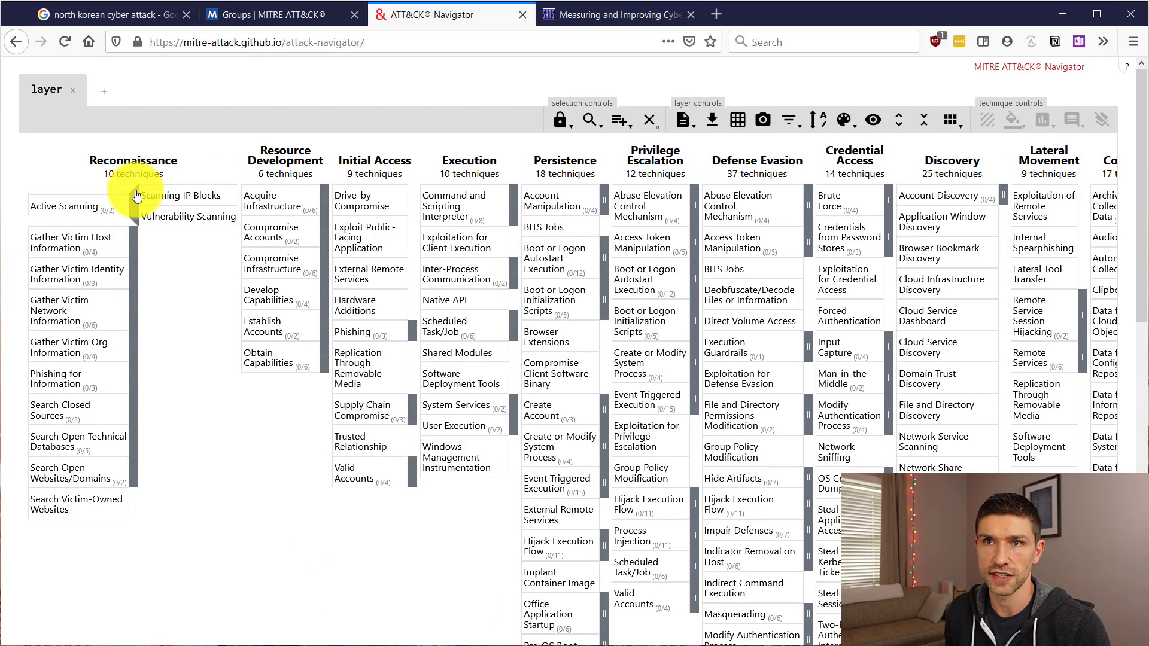
{"action": "left_click", "coordinate": [136, 196]}
{"action": "left_click", "coordinate": [65, 198]}
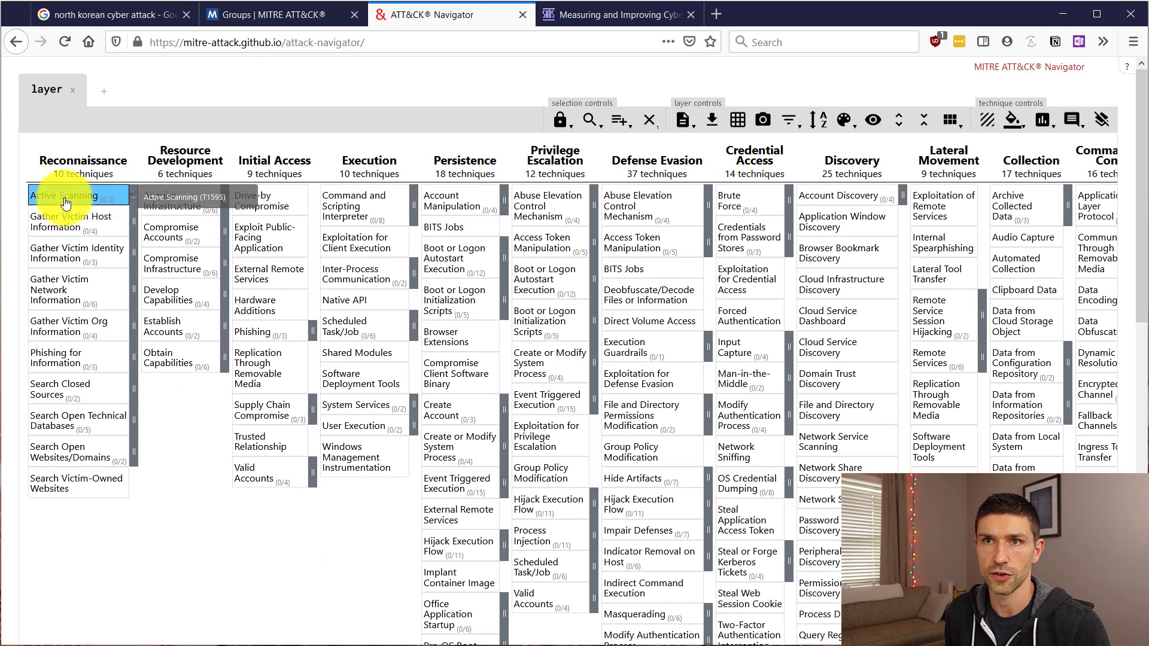
{"action": "left_click", "coordinate": [66, 202]}
{"action": "right_click", "coordinate": [65, 203]}
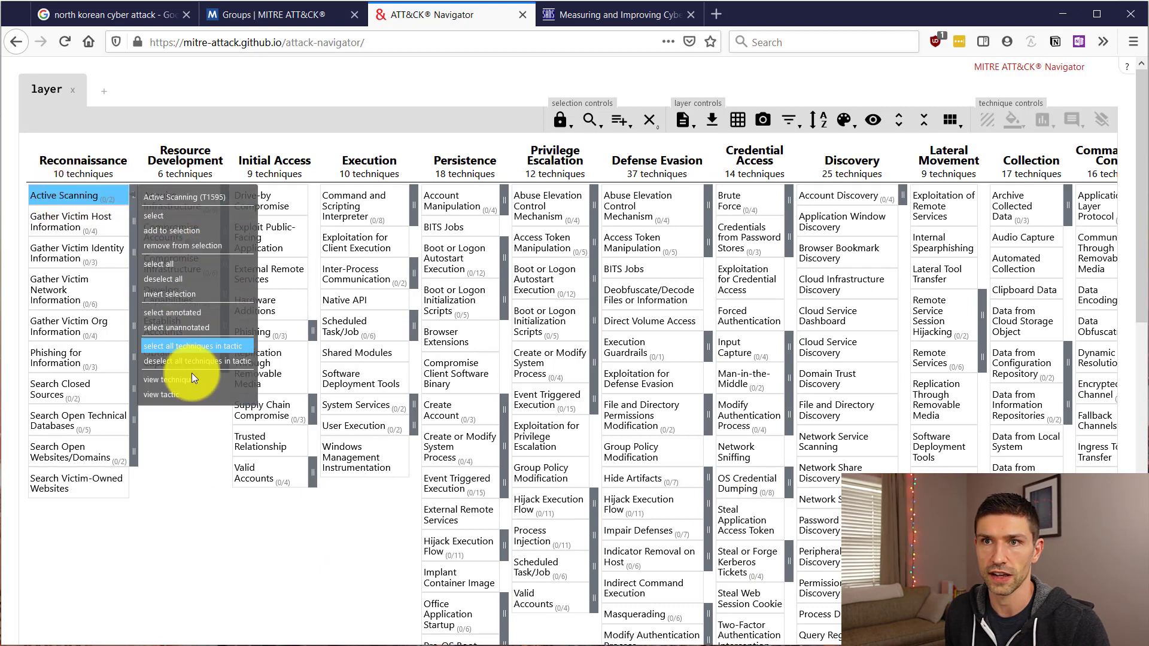
{"action": "left_click", "coordinate": [162, 468]}
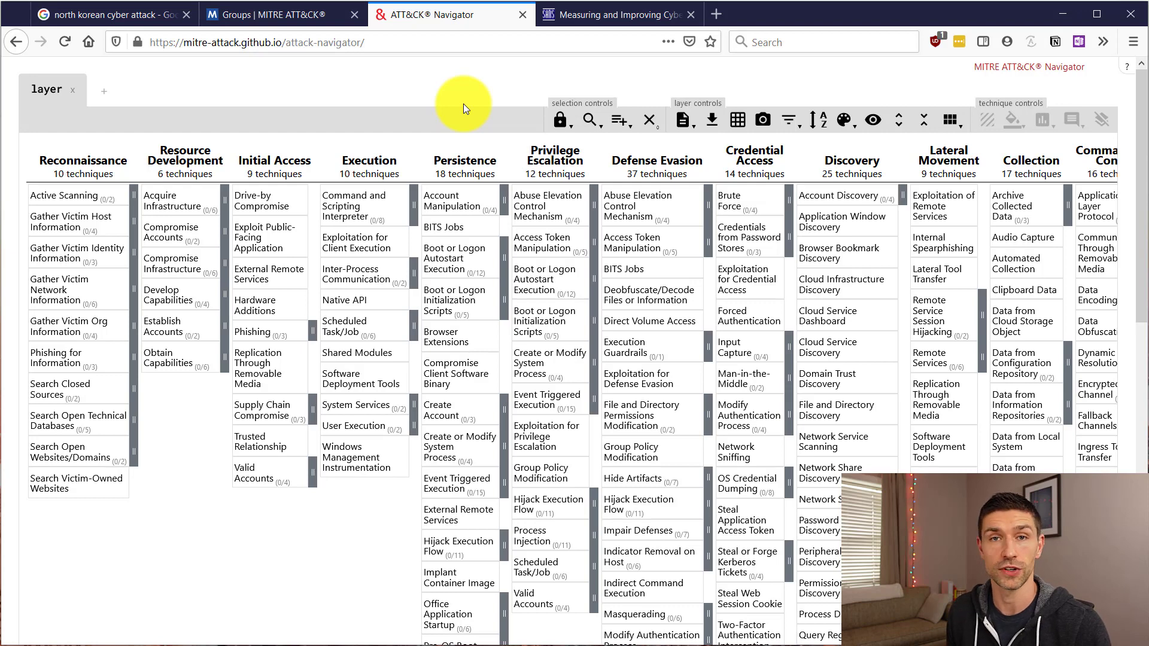
- Select all techniques used by APT37 from the threat group list
{"action": "left_click", "coordinate": [619, 120]}
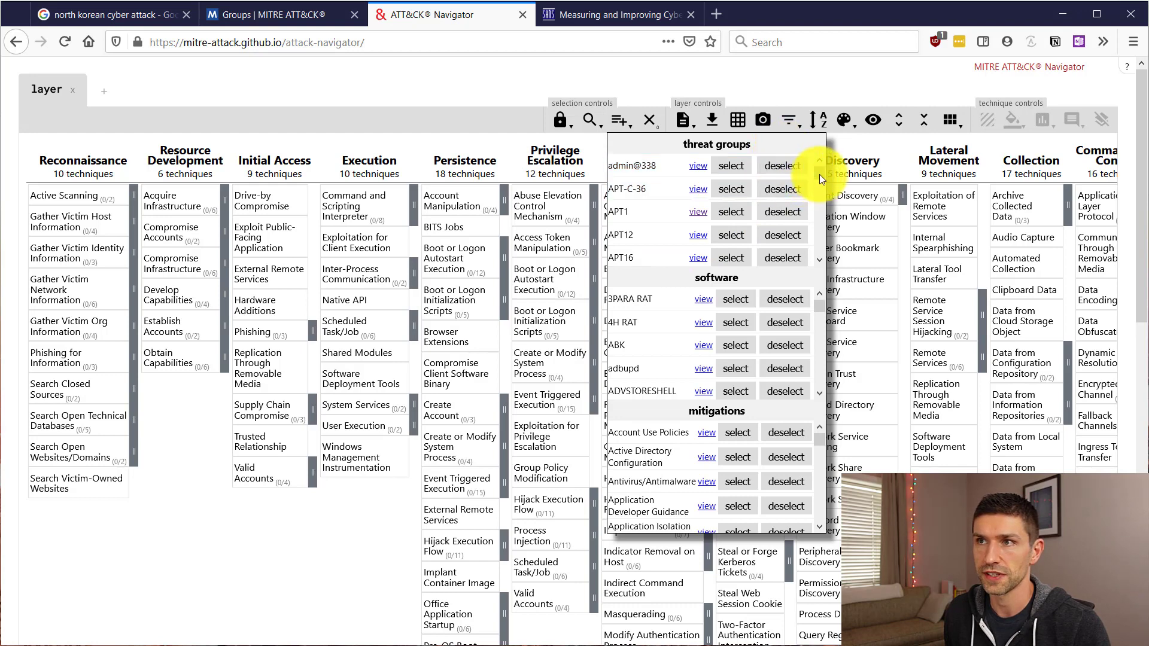
{"action": "left_click_drag", "start_coordinate": [821, 177], "coordinate": [821, 182]}
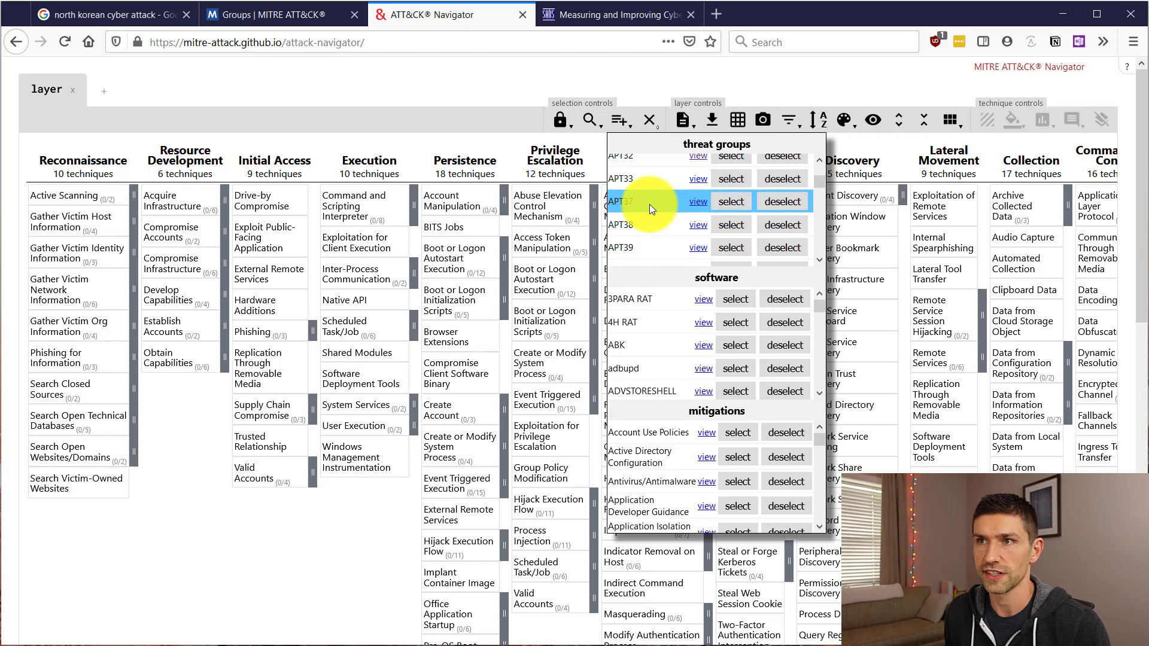
{"action": "left_click", "coordinate": [725, 207]}
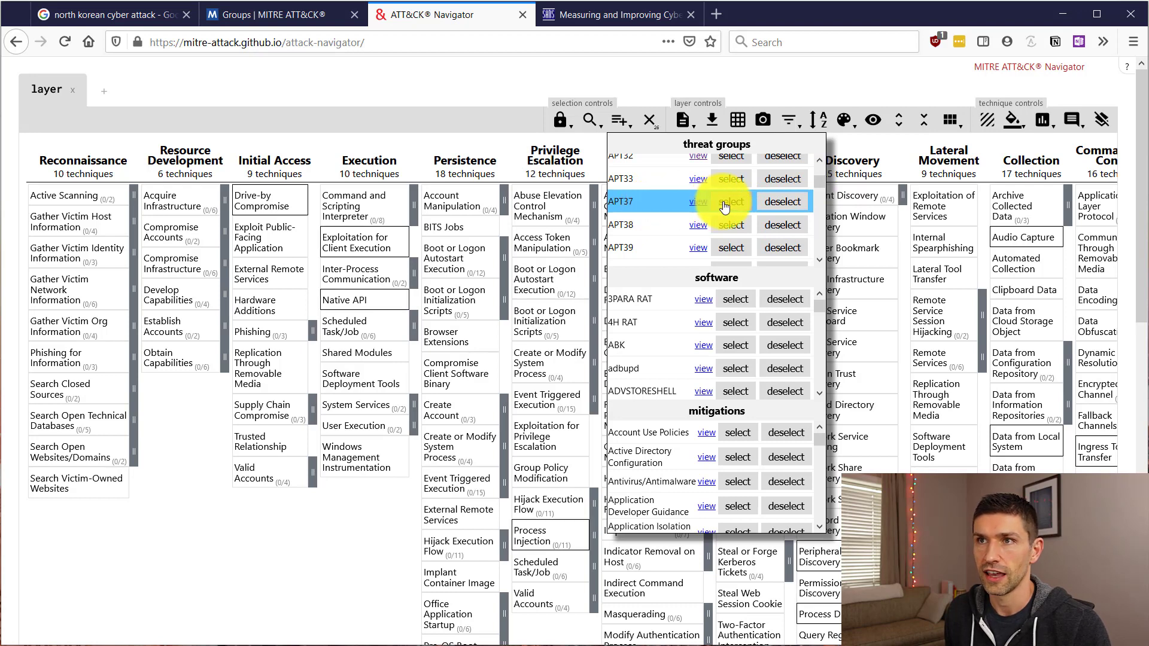
{"action": "left_click", "coordinate": [620, 122]}
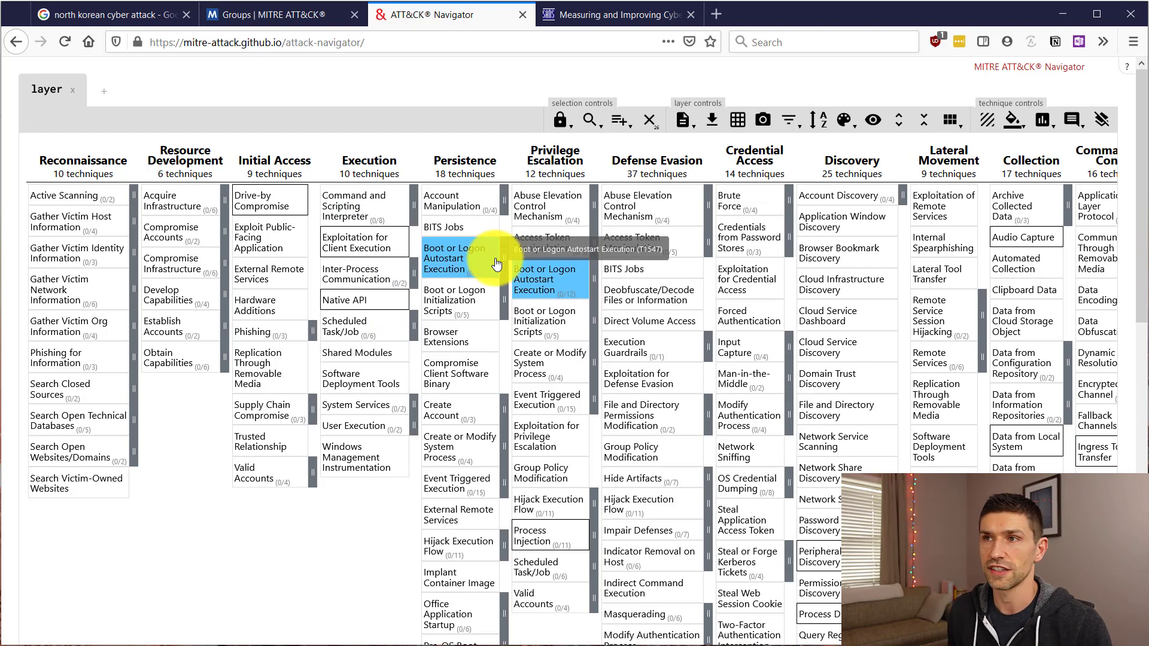
- Give the selected techniques a score of 10 so they turn red
{"action": "left_click", "coordinate": [1039, 122]}
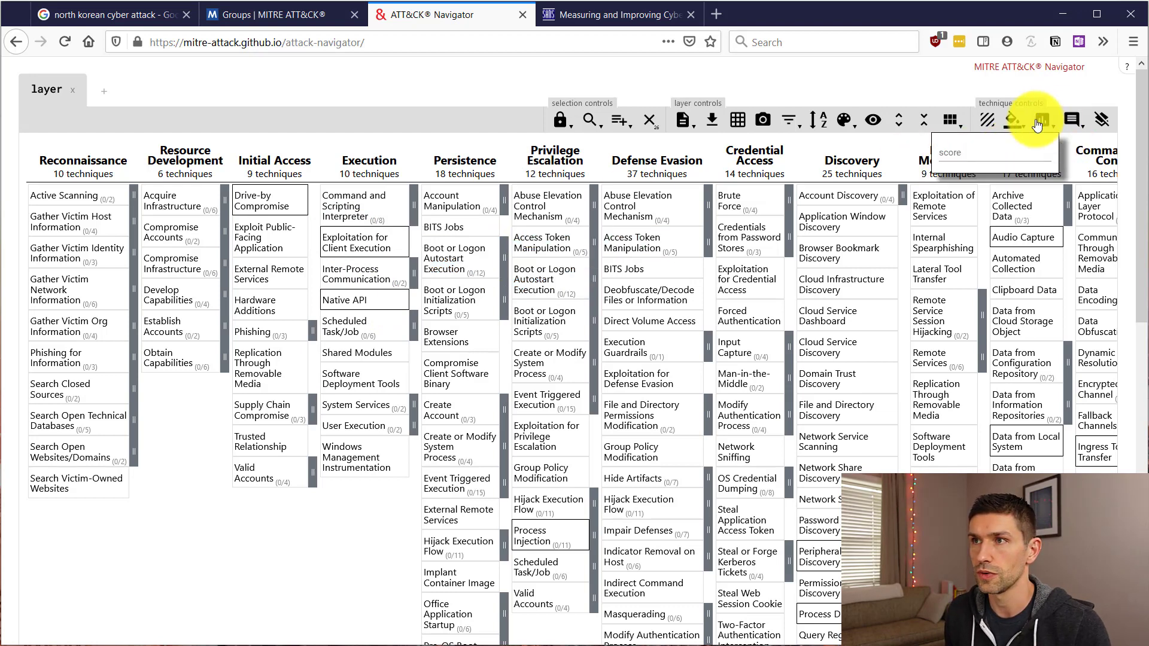
{"action": "left_click", "coordinate": [995, 151]}
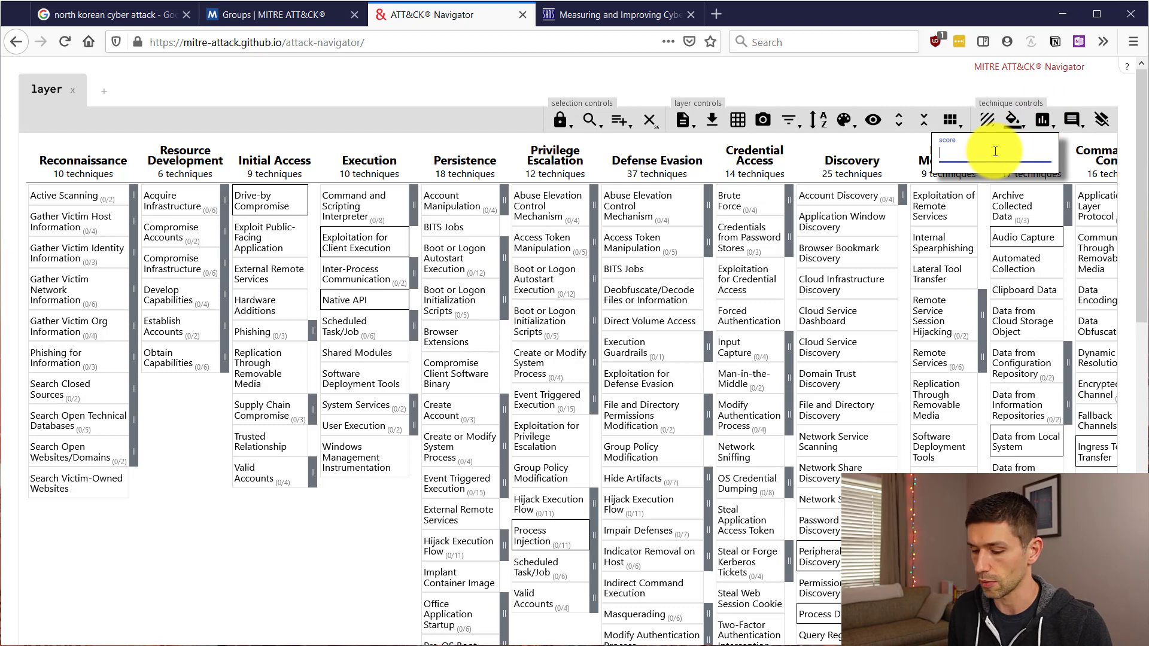
{"action": "type", "text": "10"}
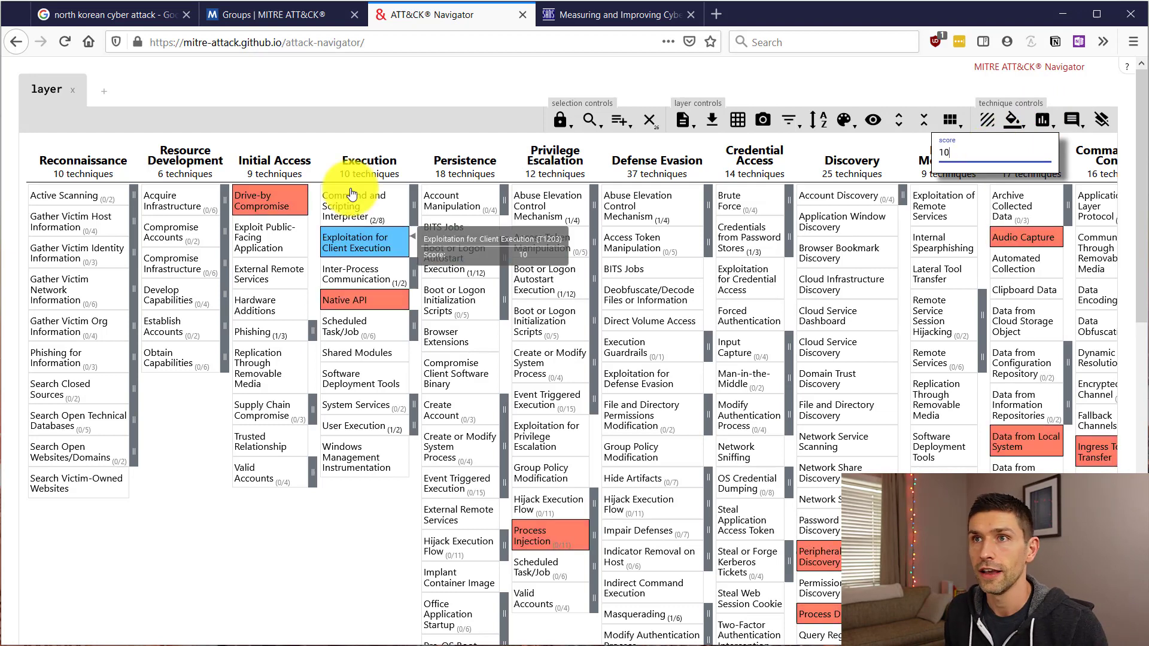
{"action": "left_click", "coordinate": [429, 85]}
{"action": "left_click", "coordinate": [1043, 120]}
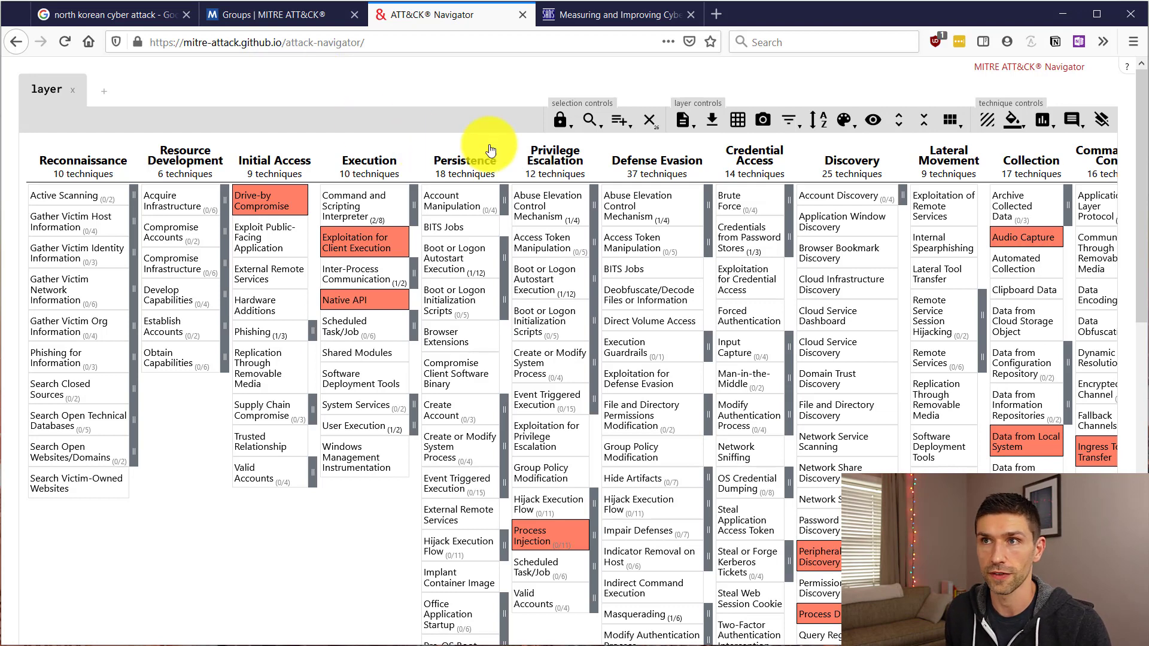
- Rename the first layer to APT37
{"action": "left_click", "coordinate": [621, 120]}
{"action": "left_click", "coordinate": [622, 122]}
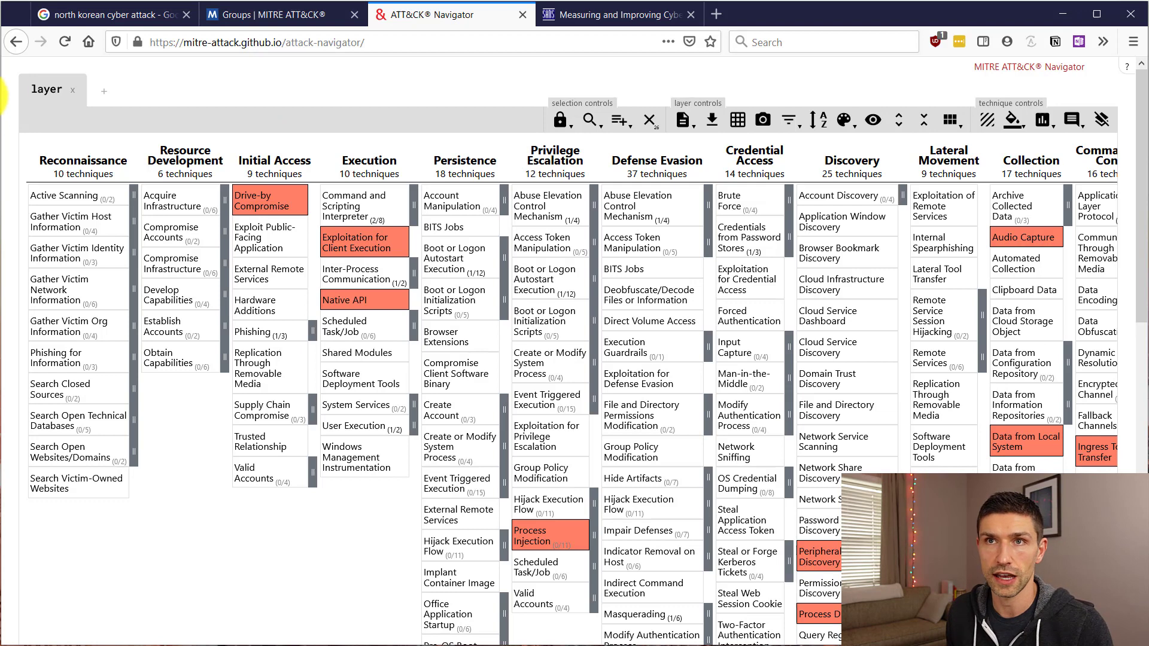
{"action": "double_click", "coordinate": [60, 95]}
{"action": "type", "text": "A"}
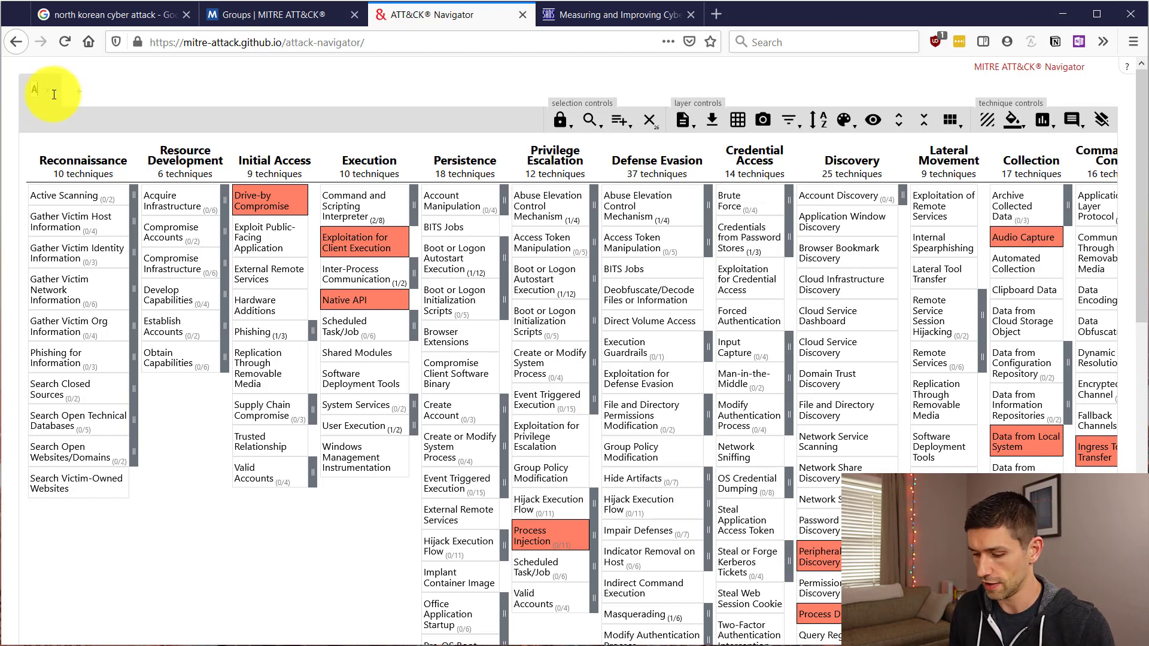
{"action": "type", "text": "PT37"}
{"action": "left_click", "coordinate": [214, 91]}
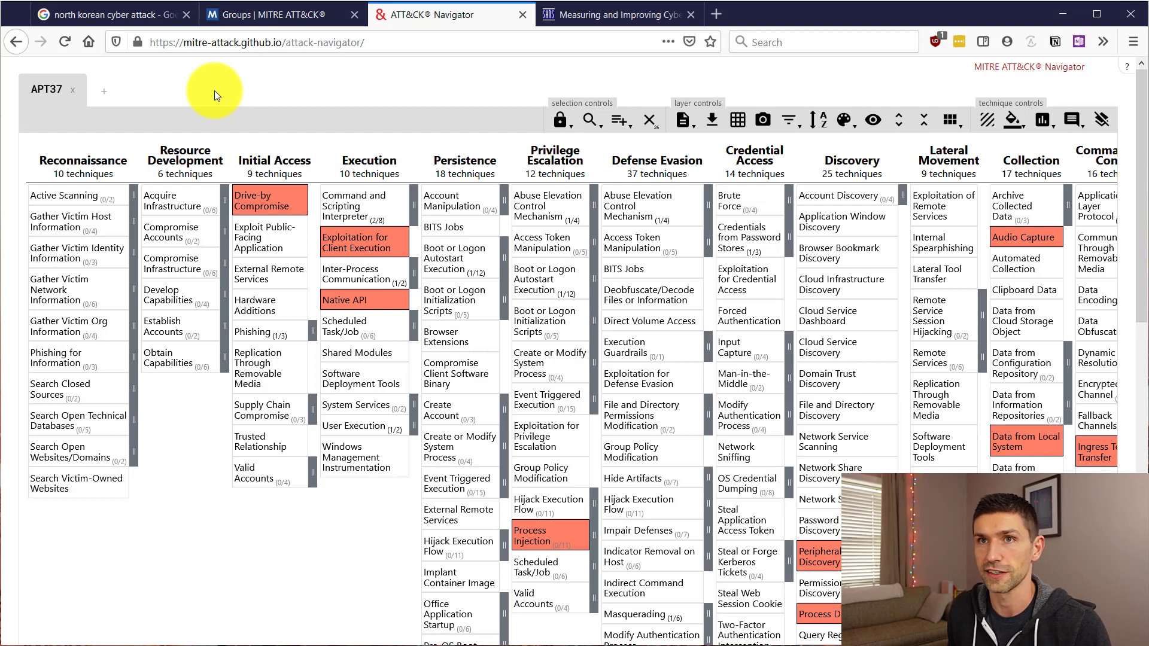
- Add a second layer with APT38's techniques scored 10 and name it APT38
{"action": "left_click", "coordinate": [104, 91]}
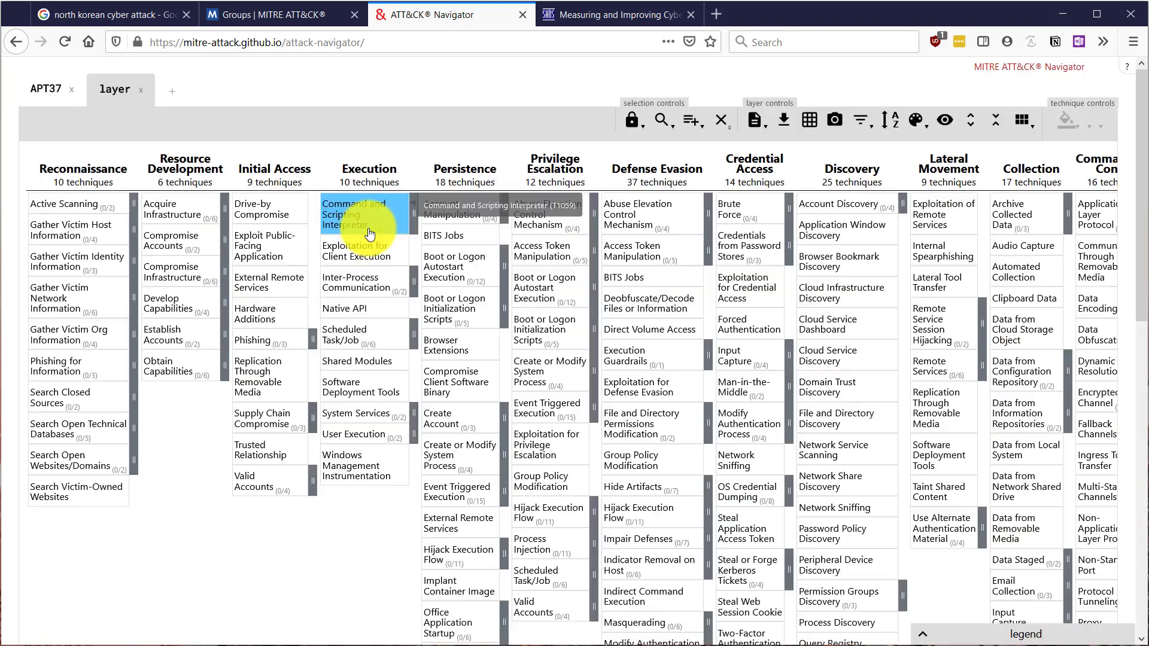
{"action": "left_click", "coordinate": [617, 119]}
{"action": "left_click", "coordinate": [1042, 119]}
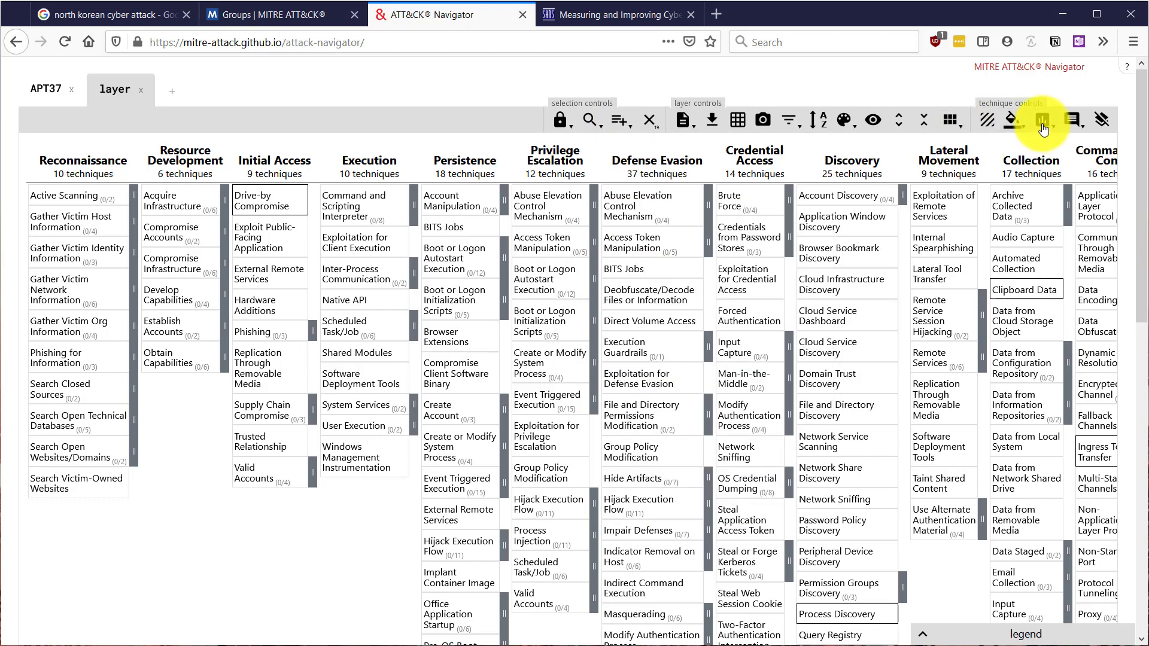
{"action": "type", "text": "10"}
{"action": "double_click", "coordinate": [114, 88]}
{"action": "type", "text": "APT38"}
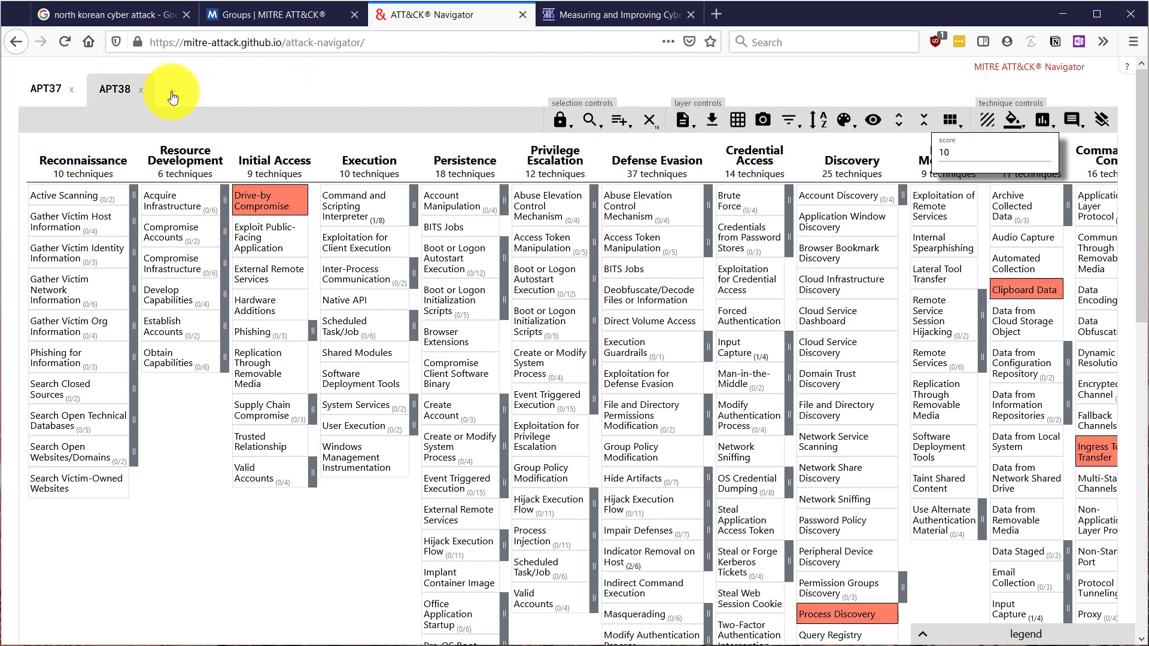
{"action": "left_click", "coordinate": [172, 91]}
- Add a third Enterprise layer with Kimsuky's techniques scored 10 and name it Kimsuky
{"action": "left_click", "coordinate": [384, 223]}
{"action": "left_click", "coordinate": [617, 119]}
{"action": "scroll", "coordinate": [677, 199], "scroll_direction": "down", "scroll_amount": 2}
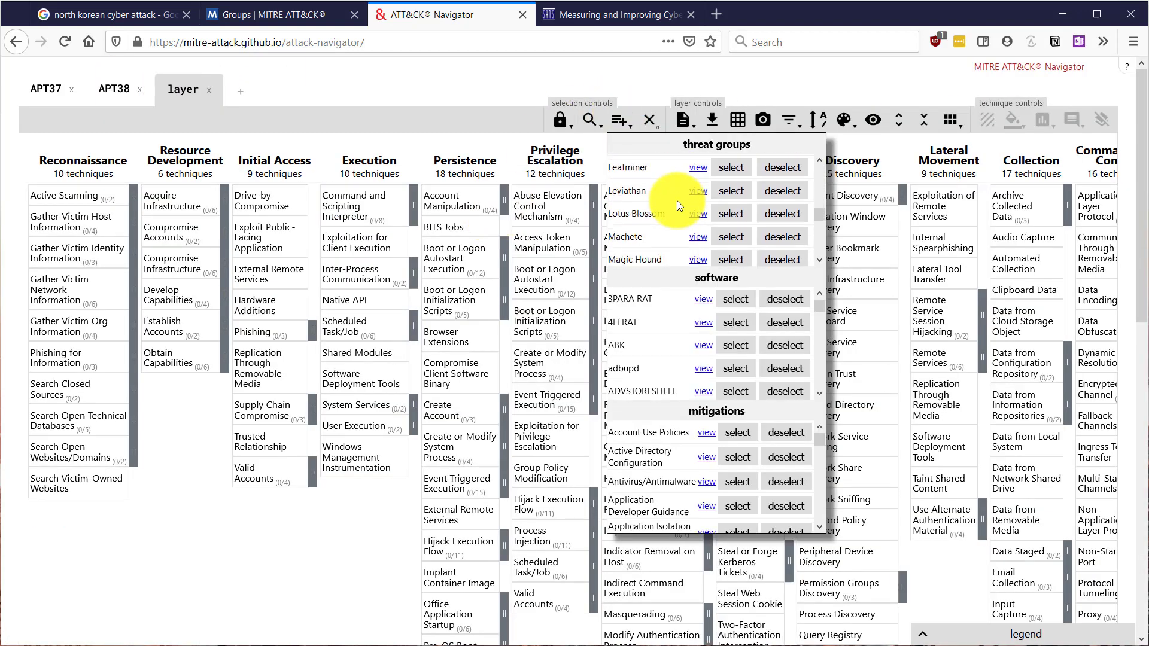
{"action": "left_click", "coordinate": [731, 190]}
{"action": "left_click", "coordinate": [1042, 119]}
{"action": "type", "text": "10"}
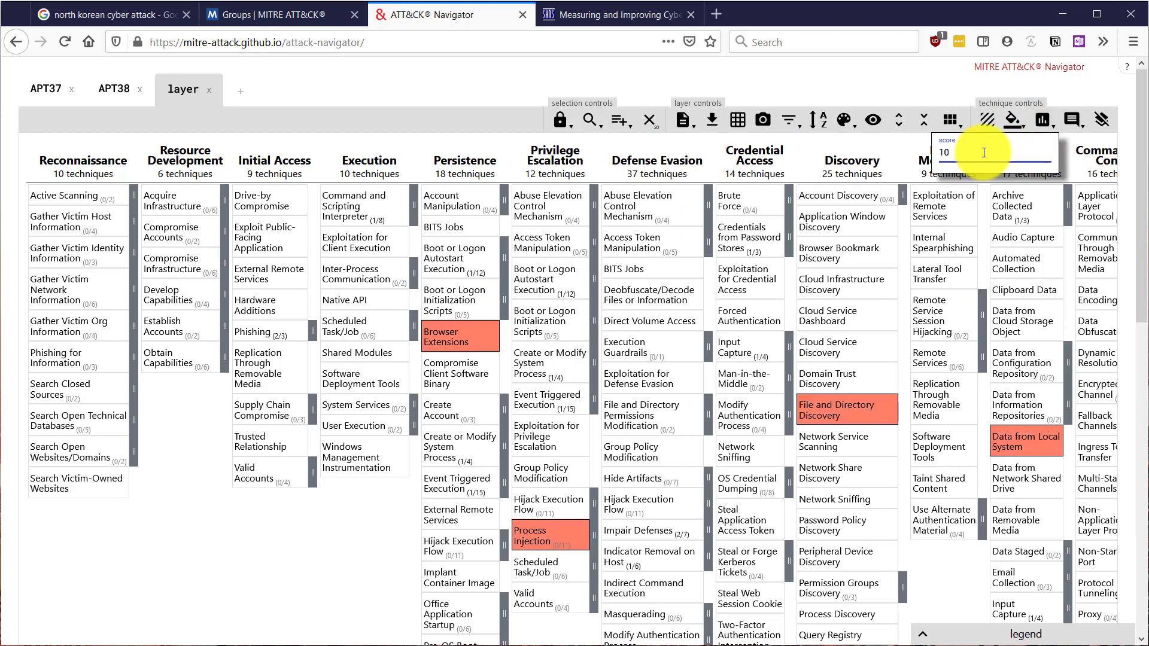
{"action": "double_click", "coordinate": [183, 89]}
{"action": "type", "text": "Kimsuky"}
{"action": "left_click", "coordinate": [320, 91]}
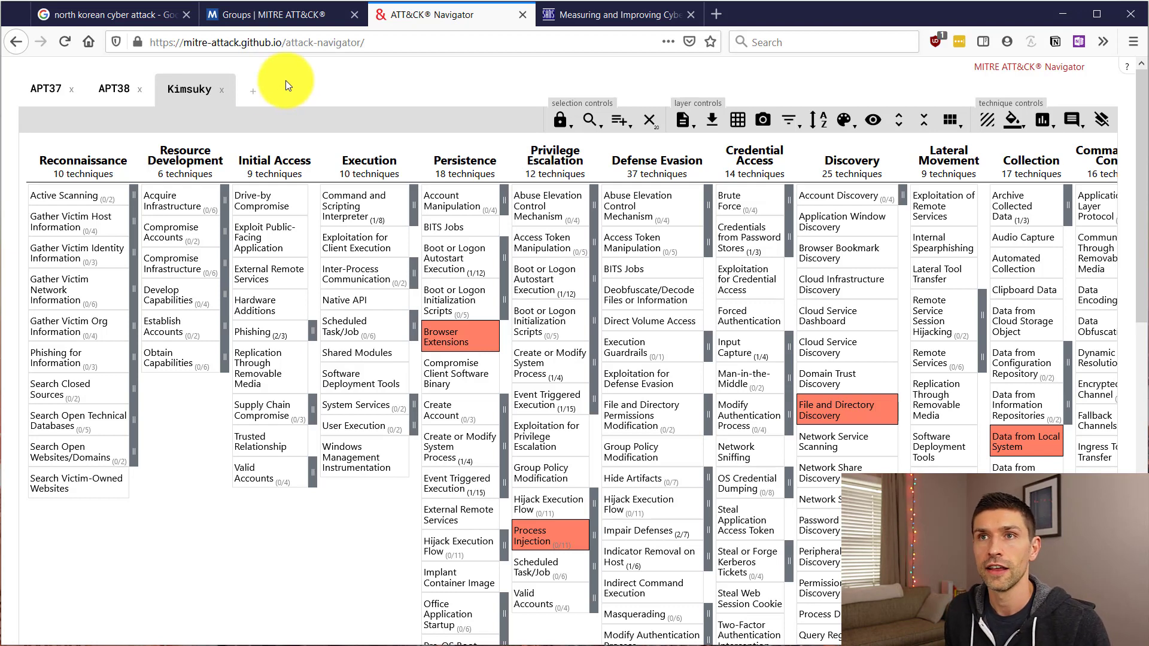
- Start a new layer from other layers, choosing Enterprise ATT&CK v8 as the domain
{"action": "left_click", "coordinate": [257, 93]}
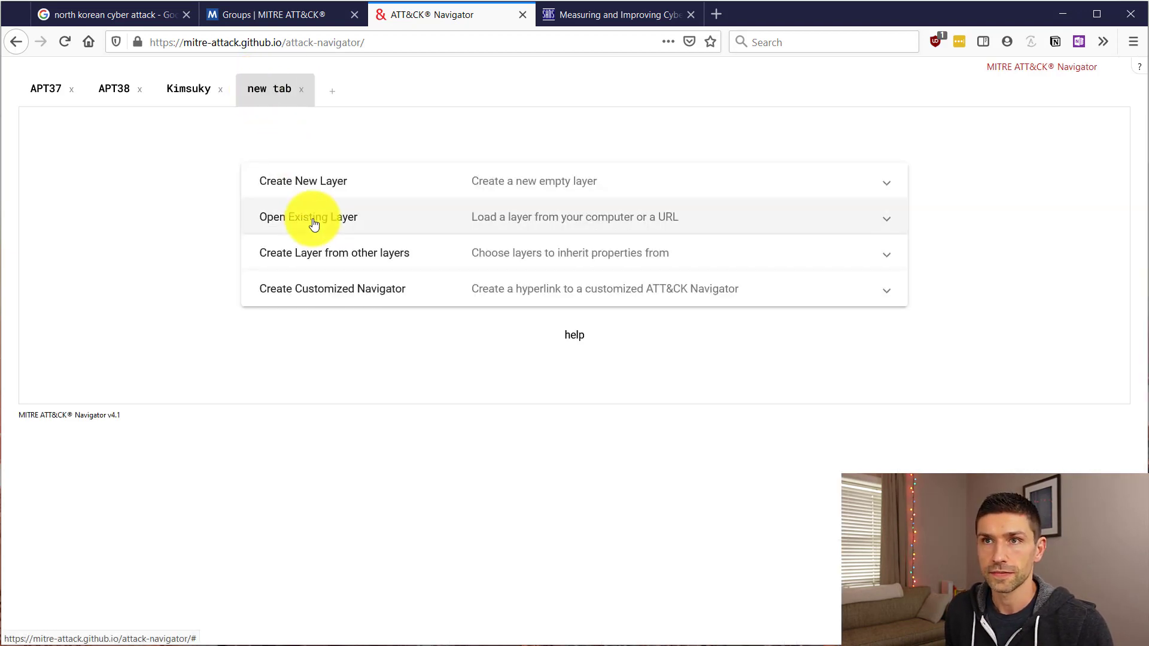
{"action": "left_click", "coordinate": [317, 261]}
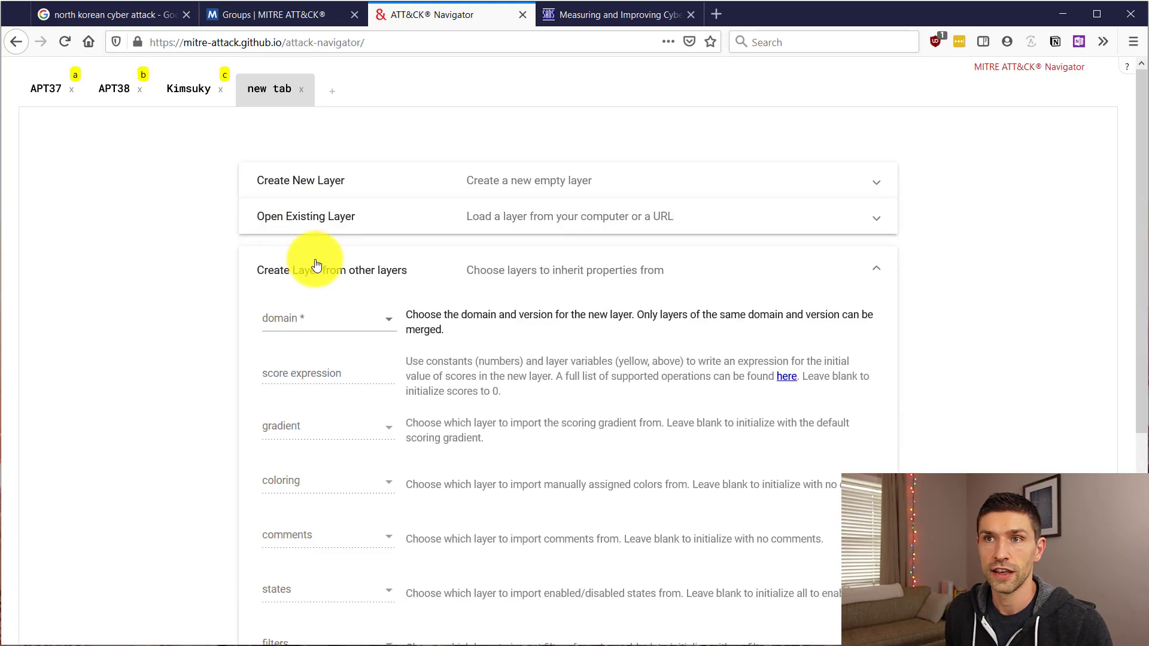
{"action": "left_click", "coordinate": [367, 318]}
{"action": "left_click", "coordinate": [341, 354]}
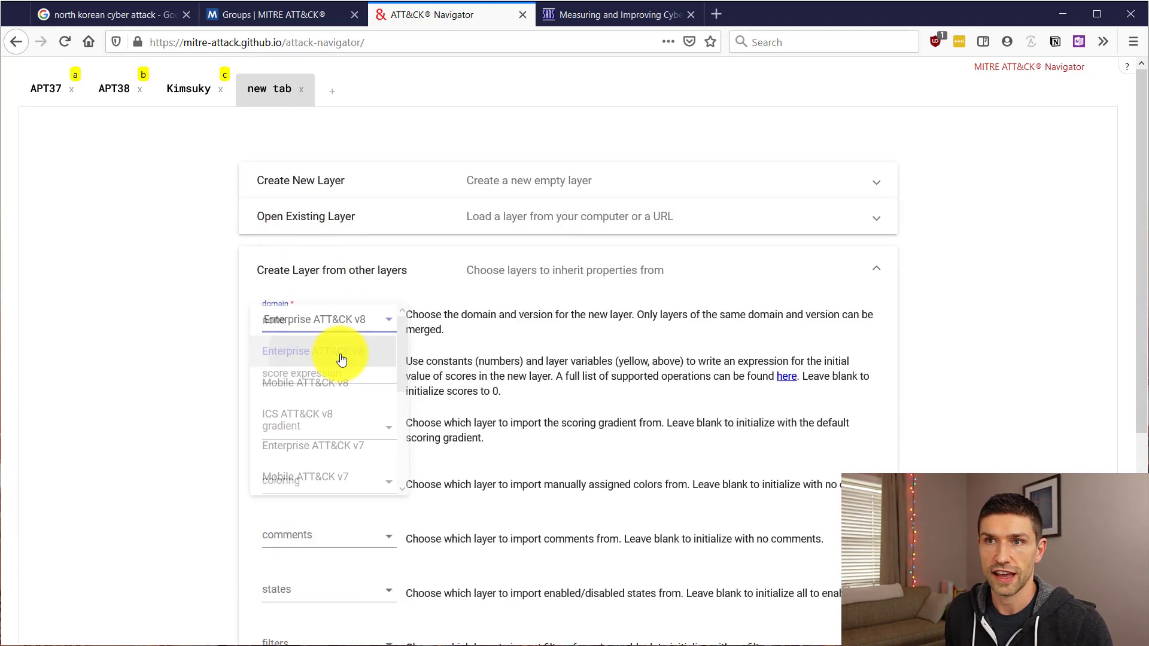
- Enter the score expression a + b + c and create the combined layer
{"action": "left_click", "coordinate": [320, 376]}
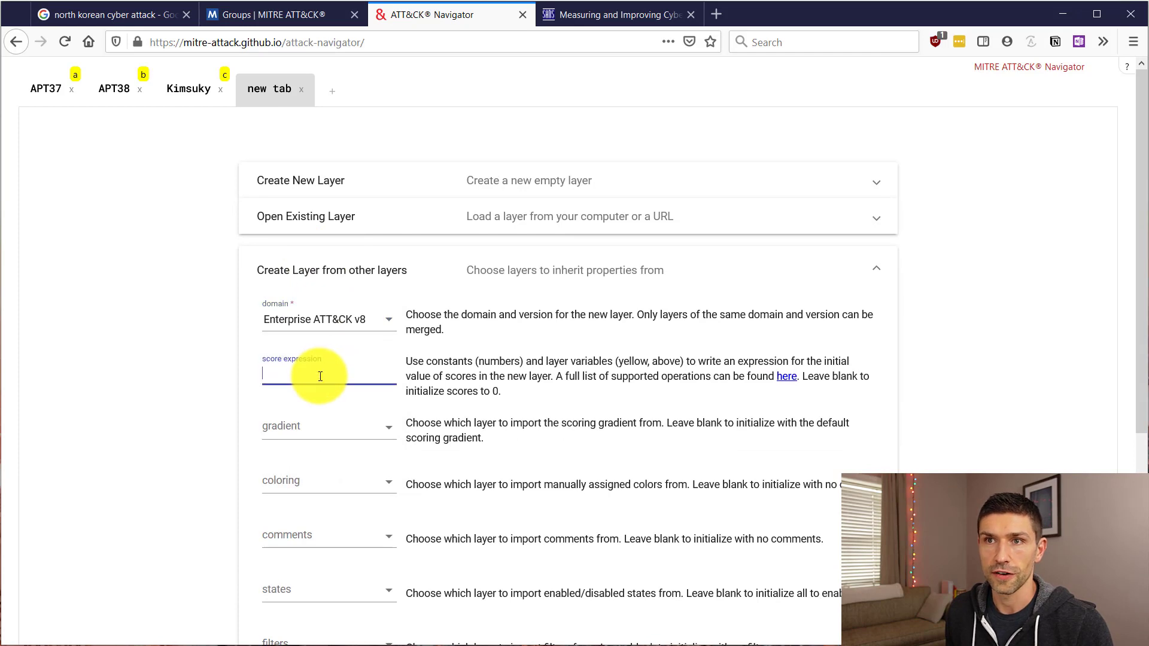
{"action": "key", "text": "ctrl+plus"}
{"action": "key", "text": "ctrl+plus"}
{"action": "key", "text": "ctrl+plus"}
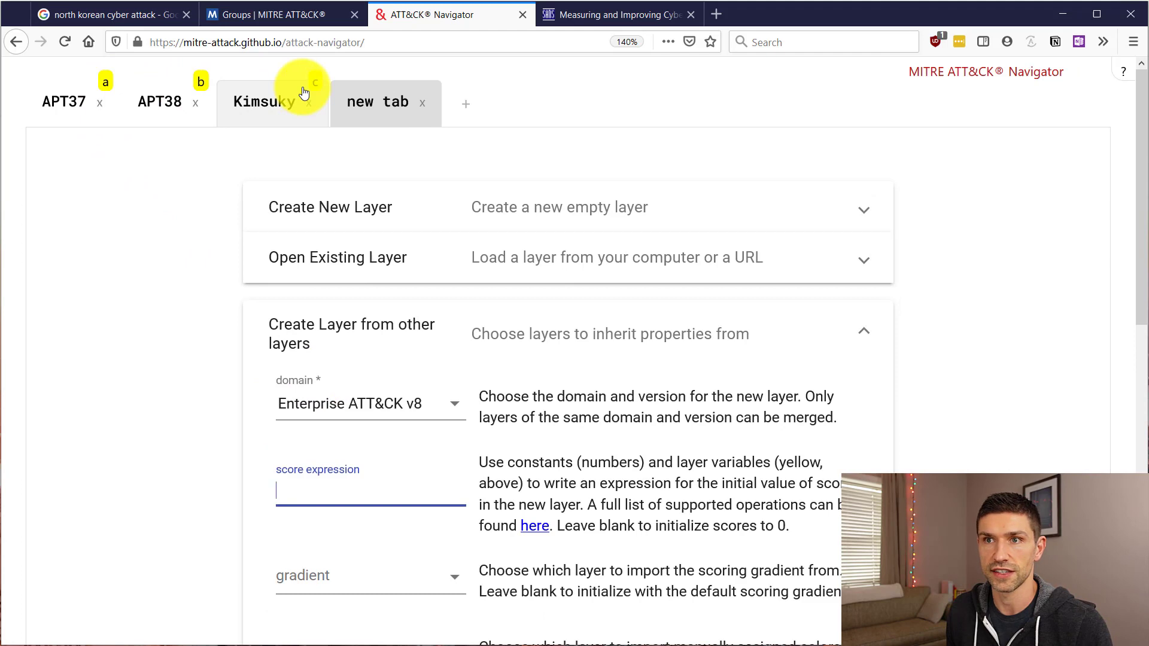
{"action": "key", "text": "ctrl+minus"}
{"action": "key", "text": "ctrl+minus"}
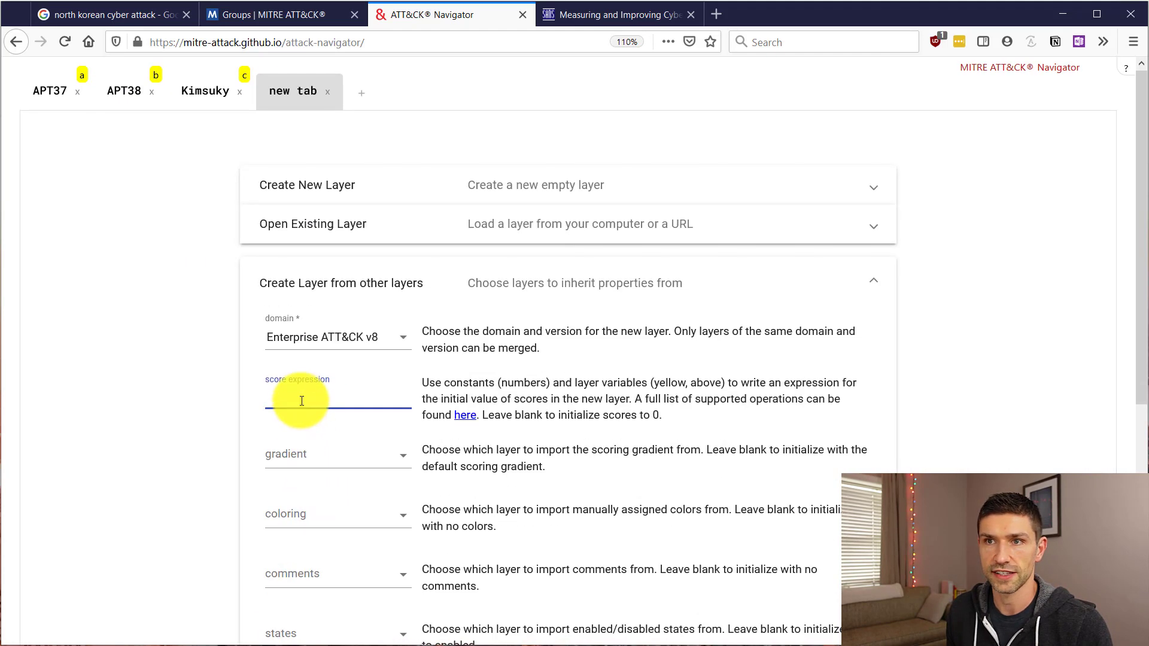
{"action": "type", "text": "a +"}
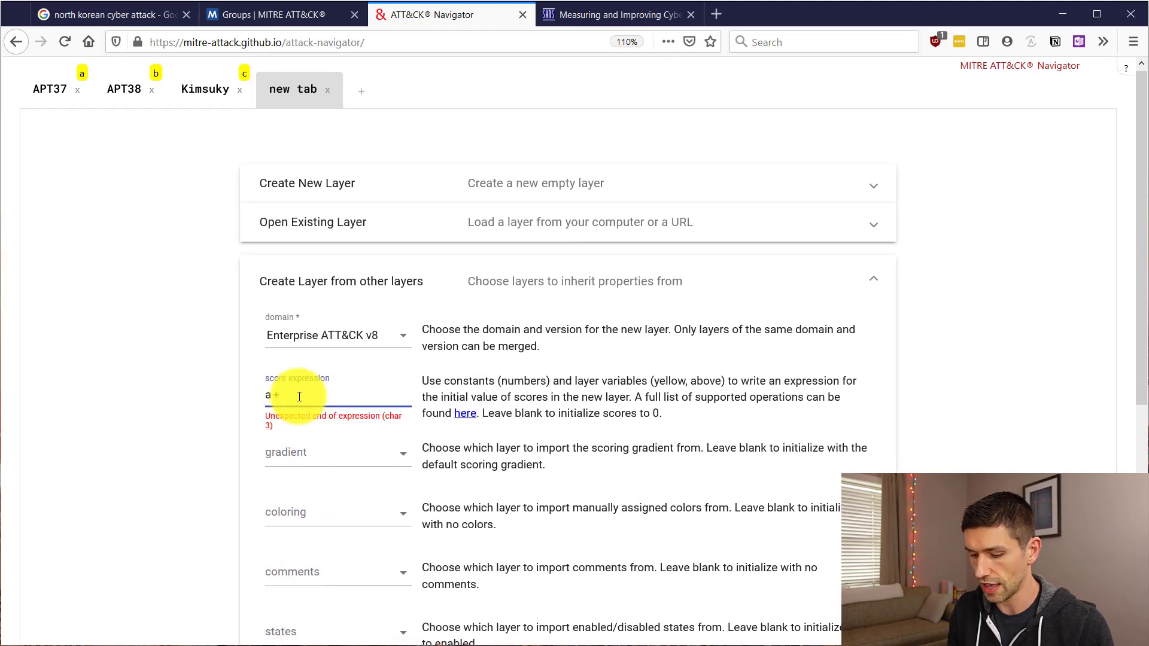
{"action": "type", "text": " b + c"}
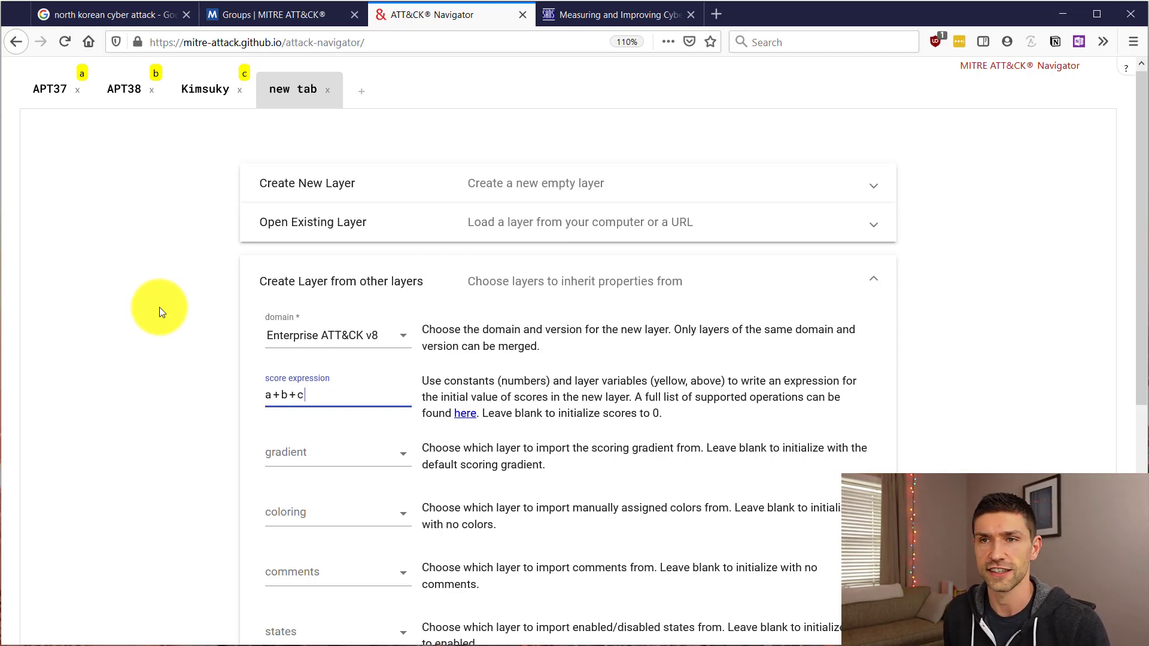
{"action": "scroll", "coordinate": [204, 426], "scroll_direction": "down", "scroll_amount": 2}
{"action": "left_click", "coordinate": [204, 426]}
{"action": "scroll", "coordinate": [205, 452], "scroll_direction": "down", "scroll_amount": 2}
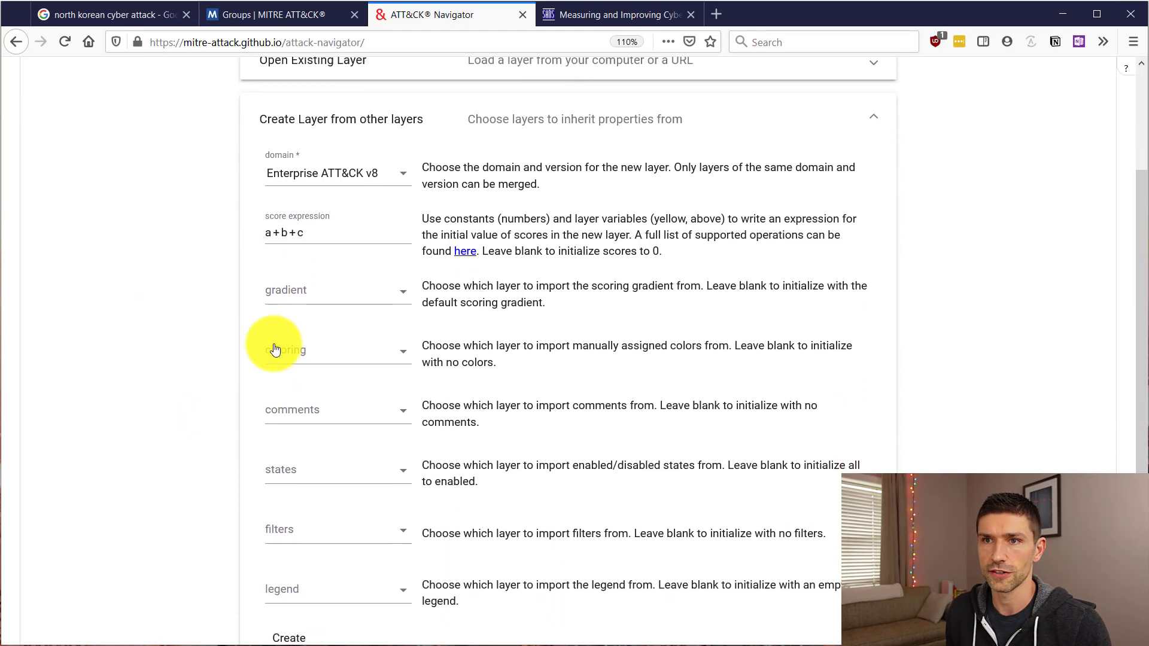
{"action": "scroll", "coordinate": [207, 467], "scroll_direction": "down", "scroll_amount": 3}
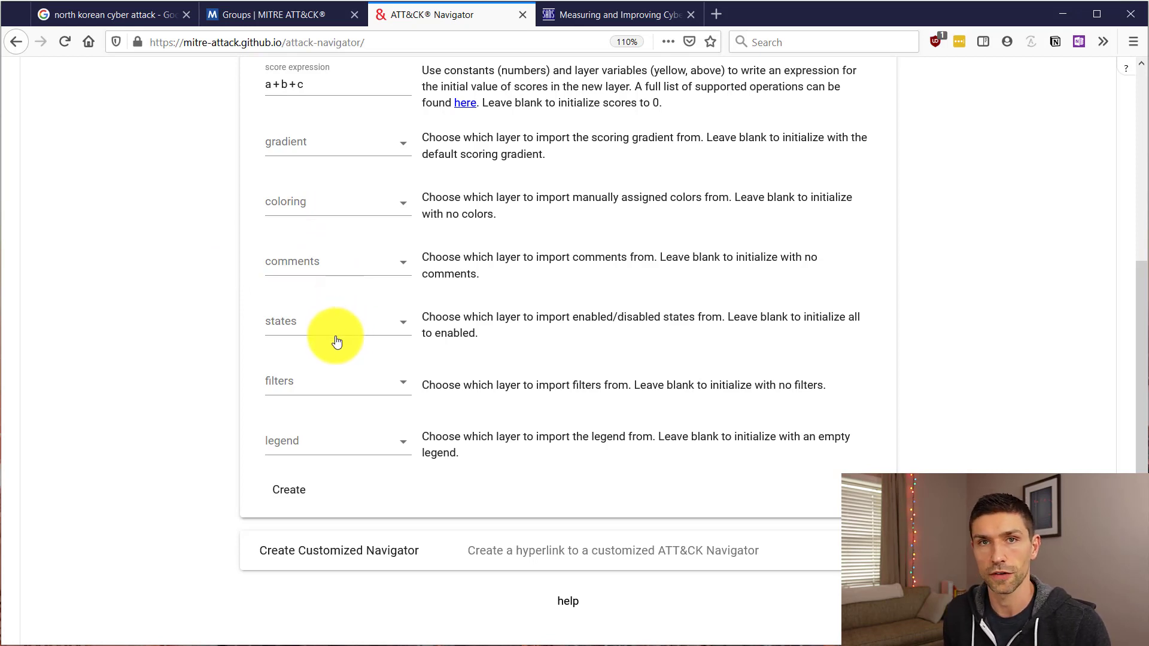
{"action": "scroll", "coordinate": [328, 371], "scroll_direction": "up", "scroll_amount": 2}
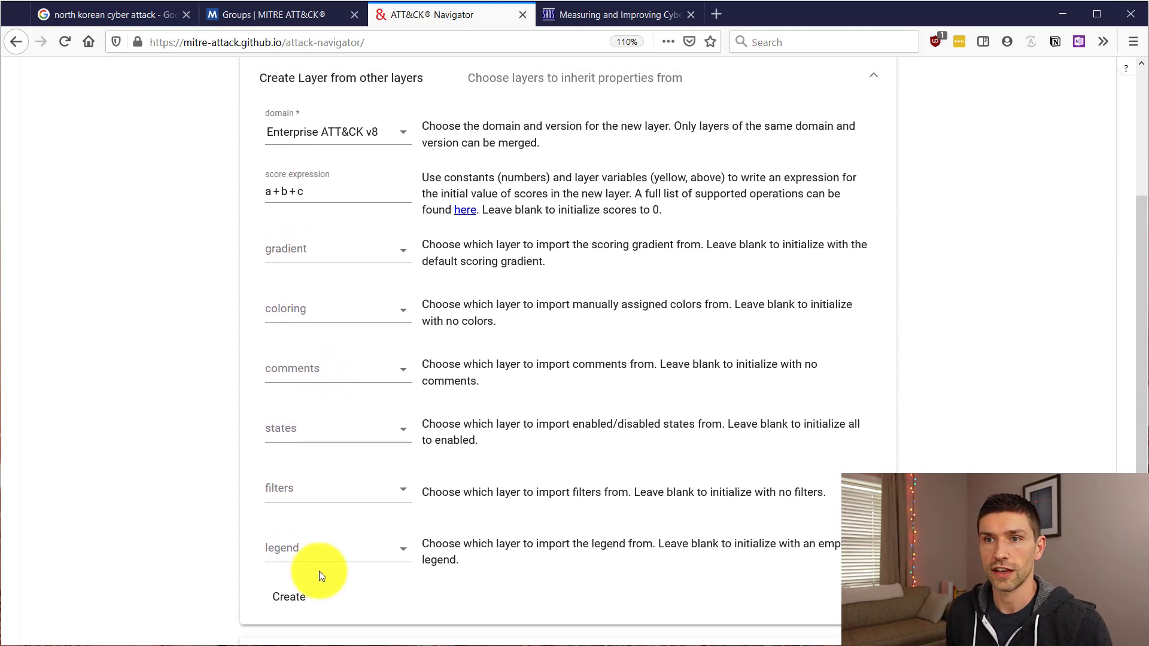
{"action": "left_click", "coordinate": [293, 598]}
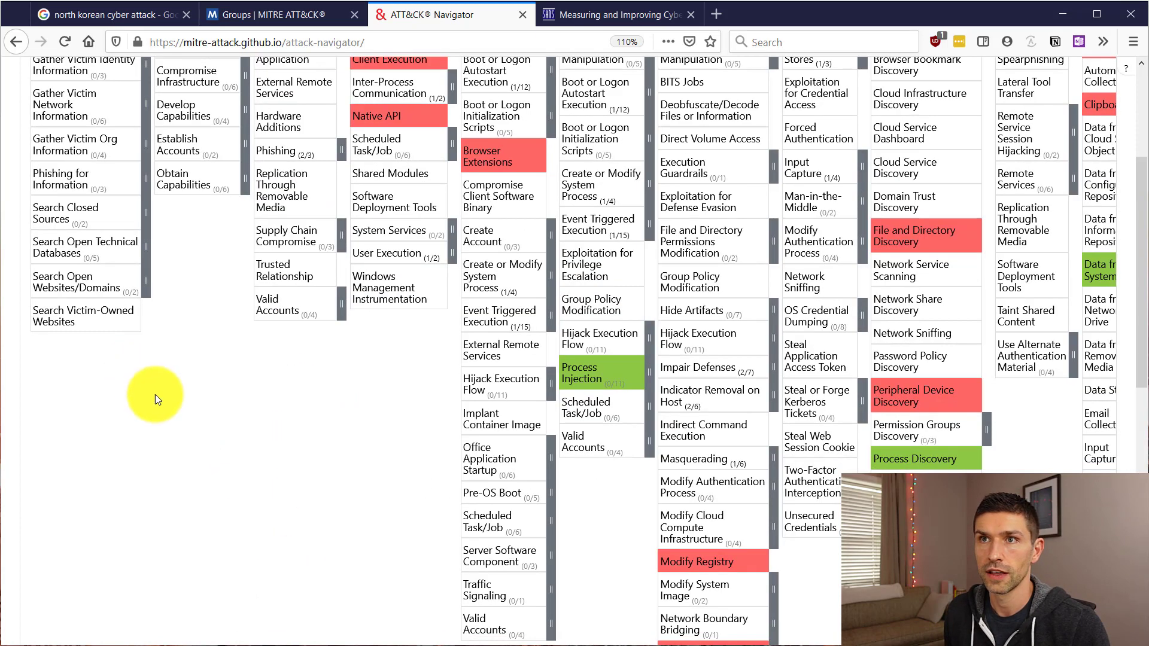
{"action": "scroll", "coordinate": [155, 399], "scroll_direction": "up", "scroll_amount": 4}
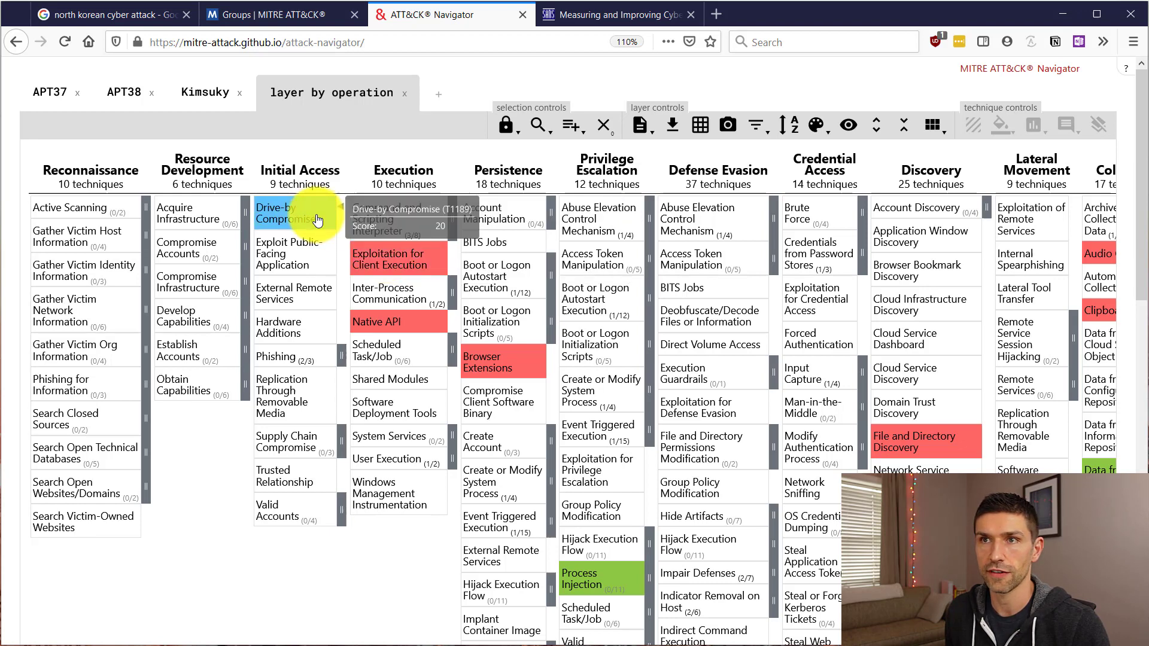
{"action": "scroll", "coordinate": [317, 220], "scroll_direction": "up", "scroll_amount": 4}
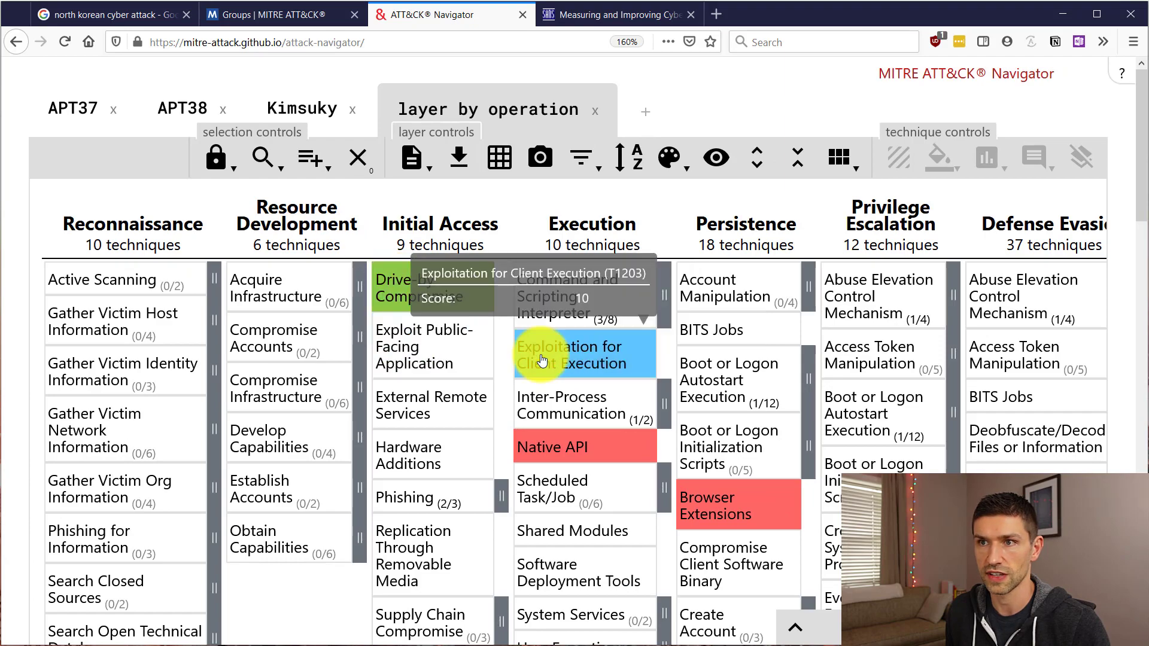
{"action": "scroll", "coordinate": [541, 359], "scroll_direction": "down", "scroll_amount": 6}
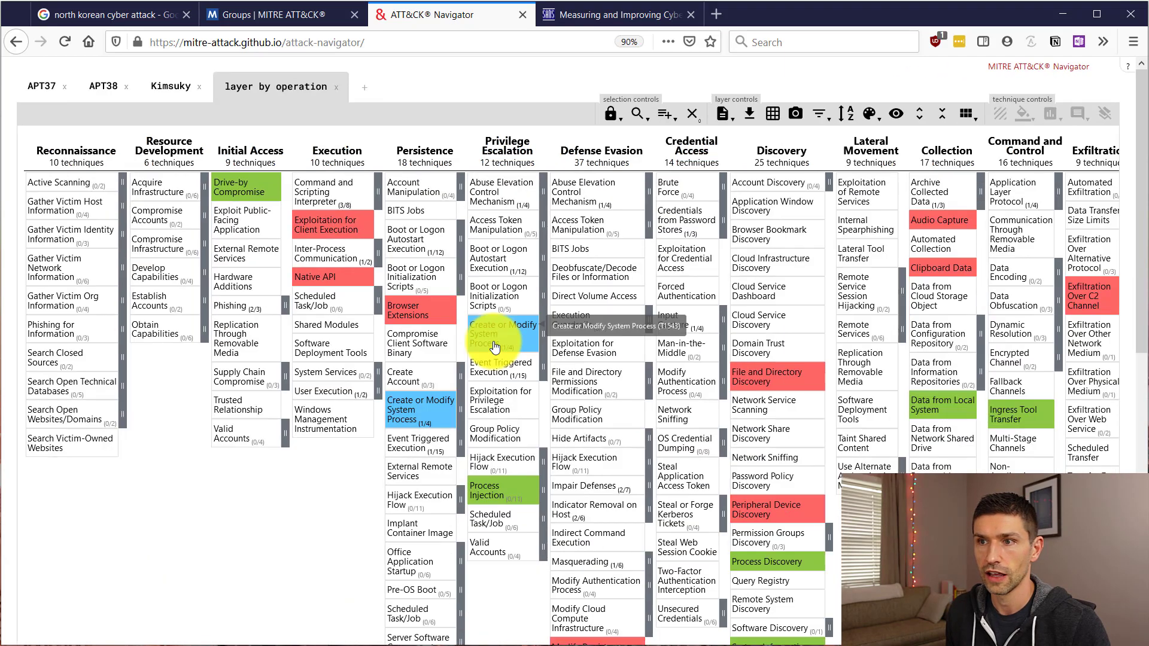
{"action": "scroll", "coordinate": [494, 346], "scroll_direction": "down", "scroll_amount": 3}
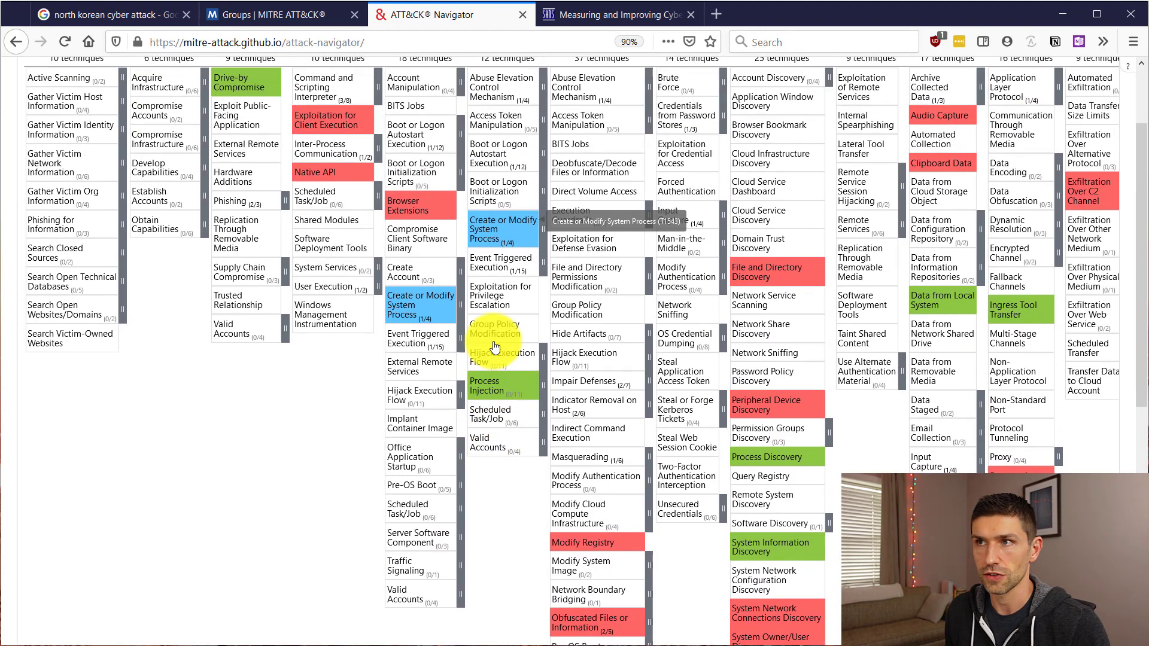
{"action": "scroll", "coordinate": [494, 346], "scroll_direction": "up", "scroll_amount": 3}
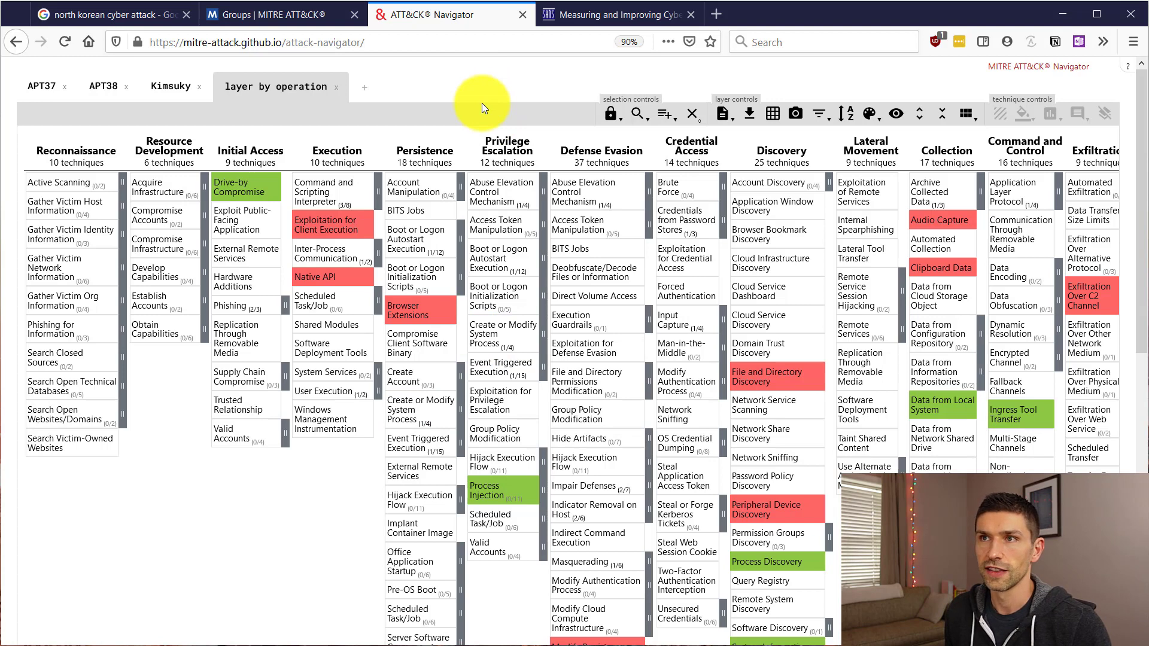
{"action": "key", "text": "ctrl+plus"}
{"action": "key", "text": "ctrl+plus"}
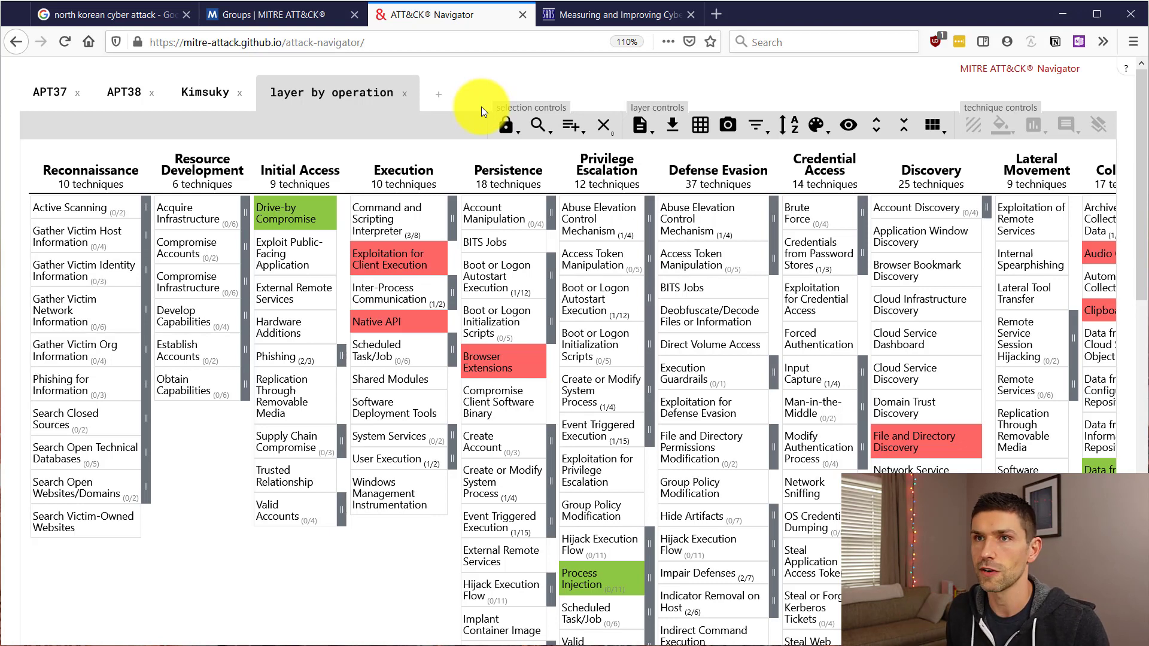
- Cycle the sort order until techniques sort by score, putting Process Injection (20) on top
{"action": "left_click", "coordinate": [794, 134]}
{"action": "left_click", "coordinate": [795, 136]}
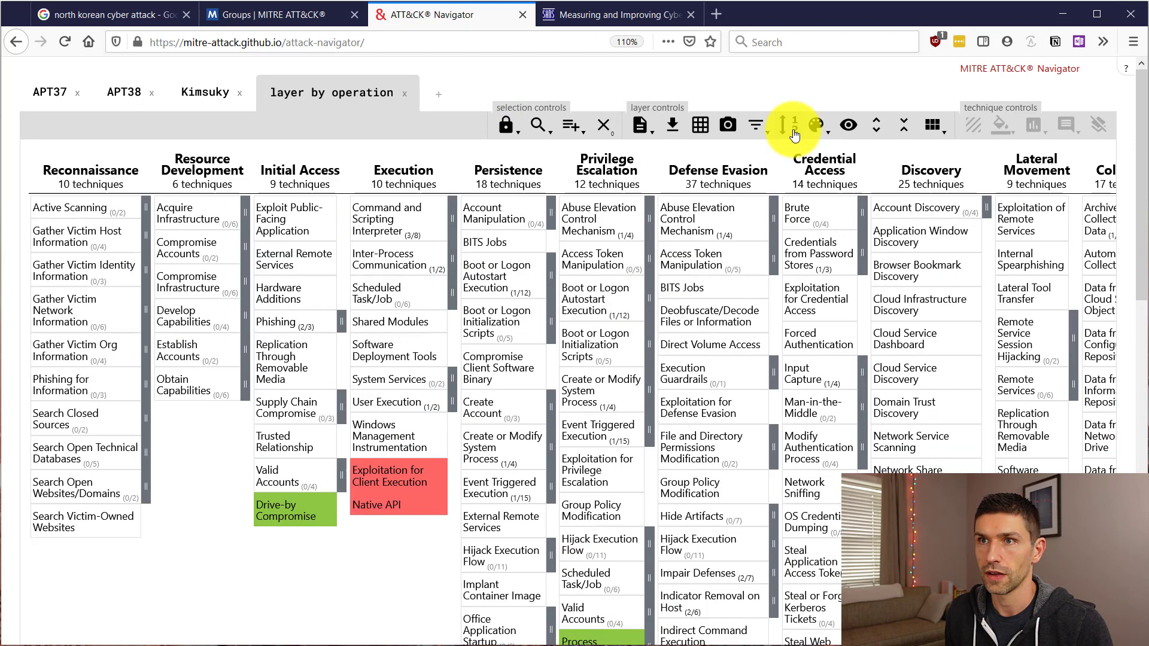
{"action": "left_click", "coordinate": [795, 135]}
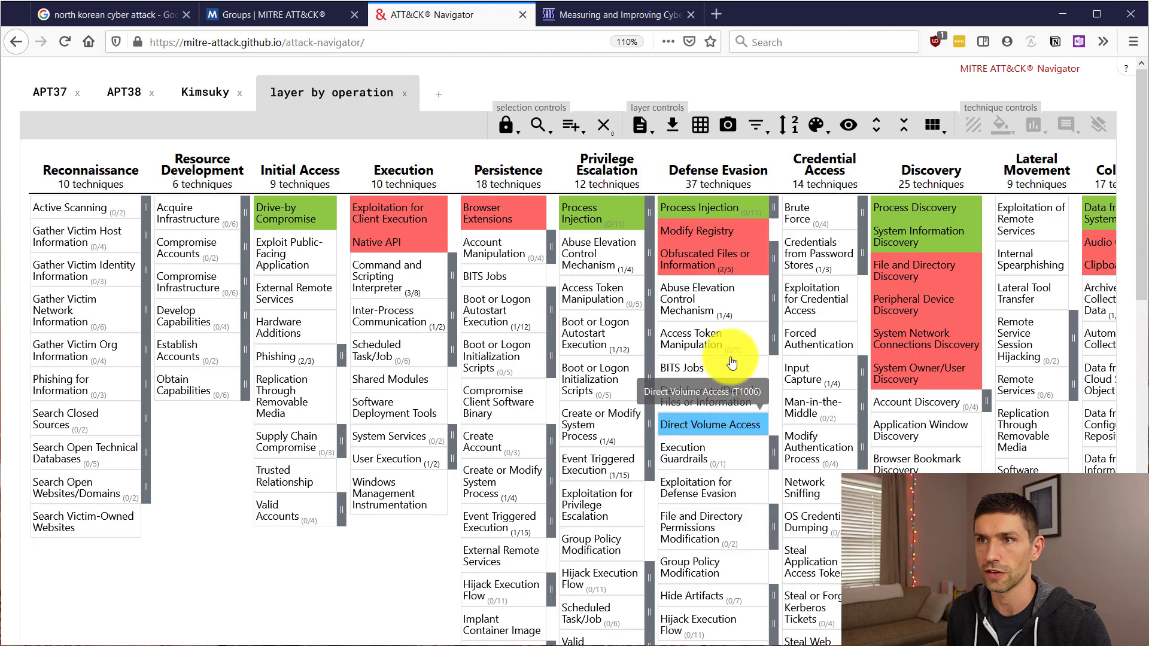
- Apply the 'green to red' preset scoring gradient in the combined layer's colour setup
{"action": "left_click", "coordinate": [819, 127]}
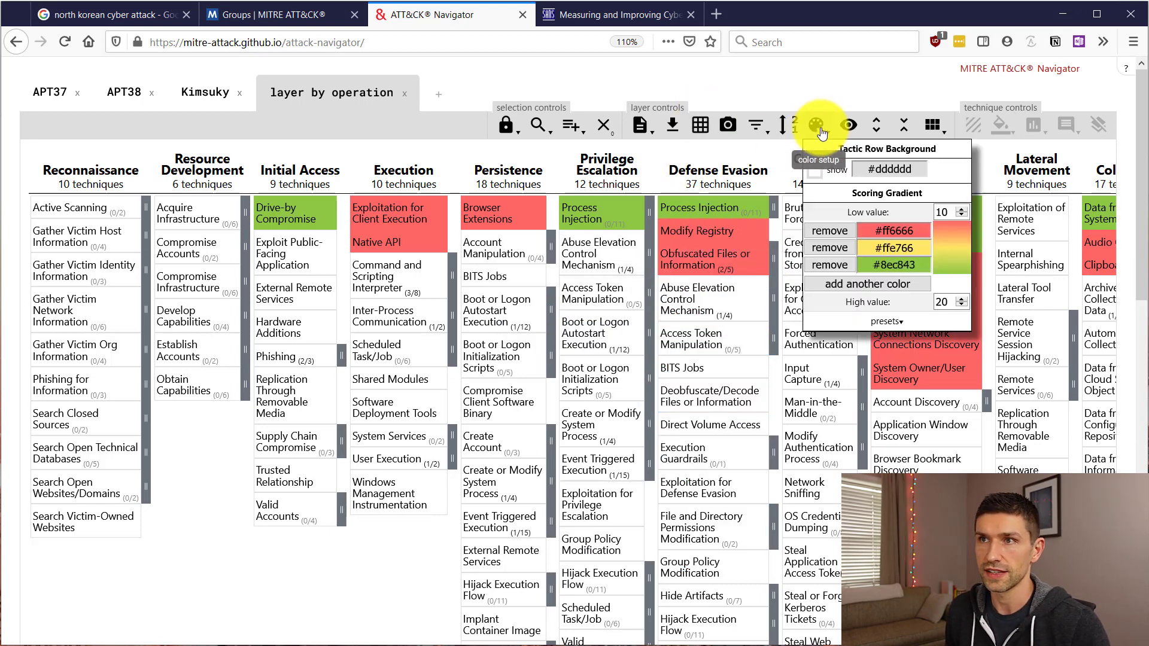
{"action": "left_click", "coordinate": [877, 322]}
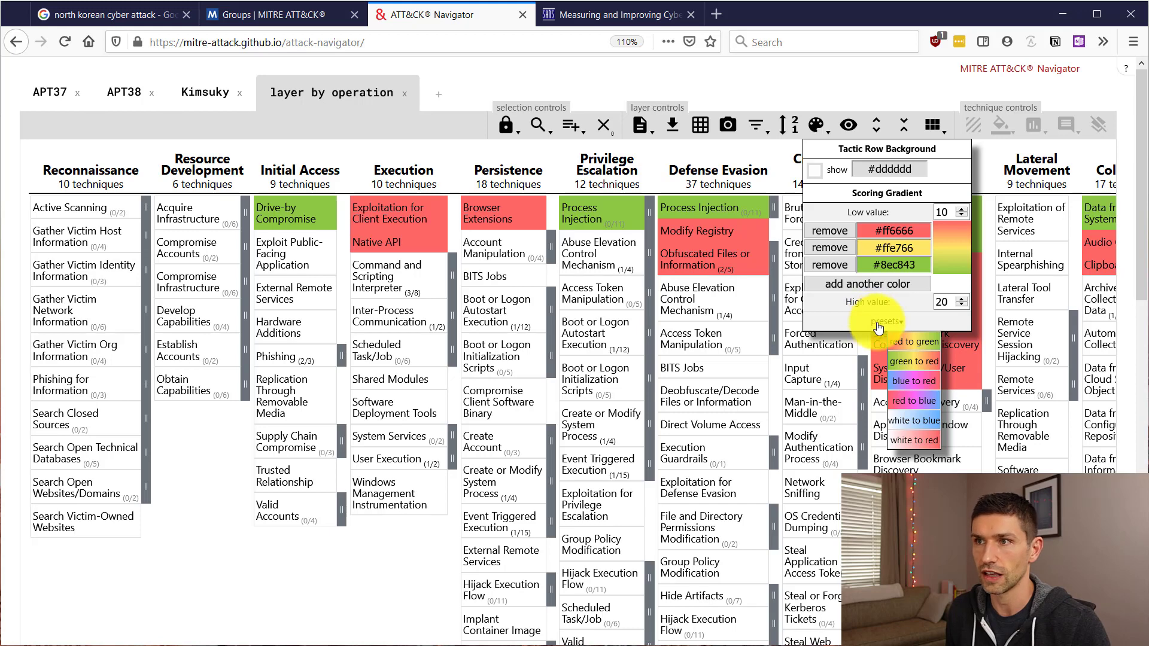
{"action": "left_click", "coordinate": [922, 371]}
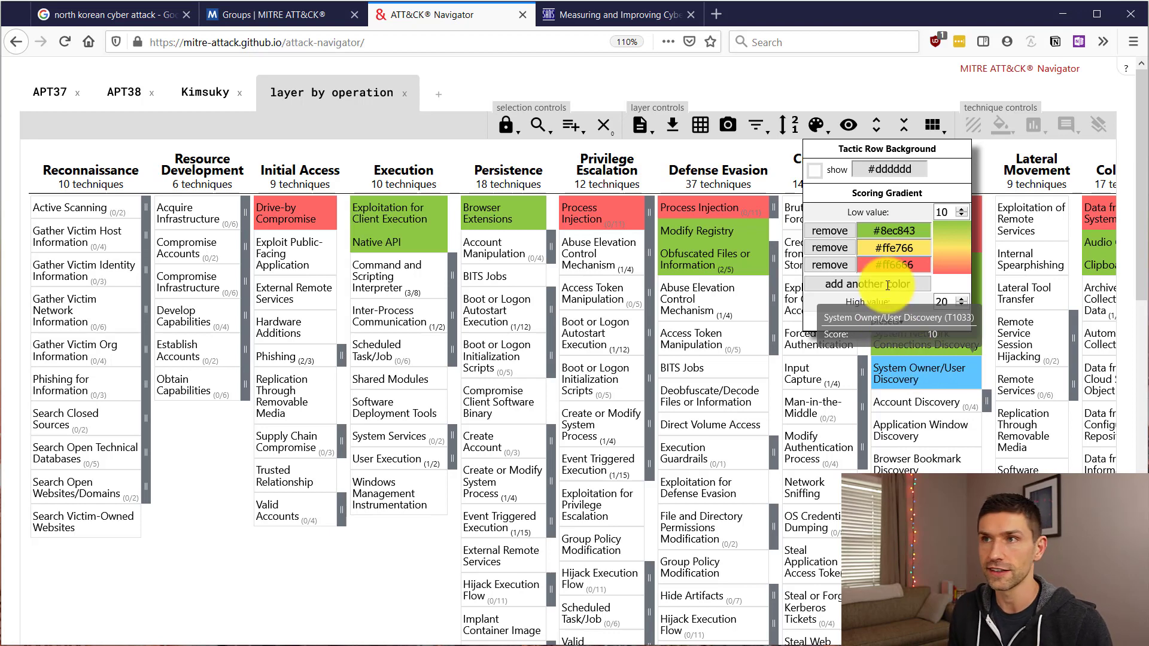
{"action": "left_click", "coordinate": [817, 126]}
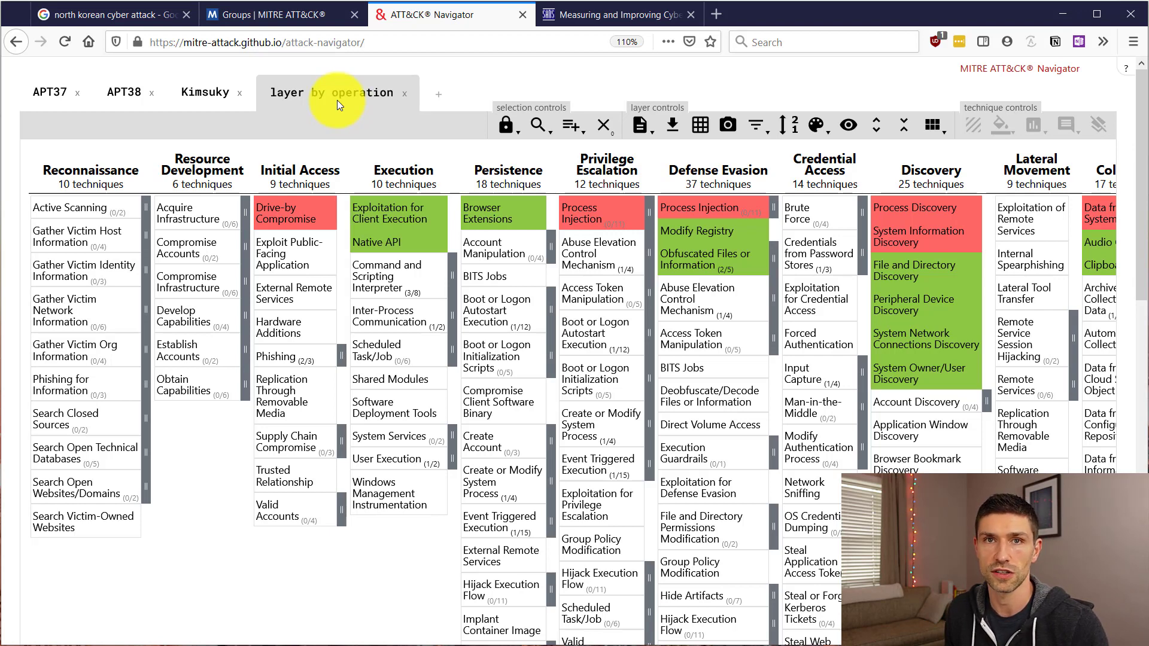
{"action": "left_click", "coordinate": [336, 99]}
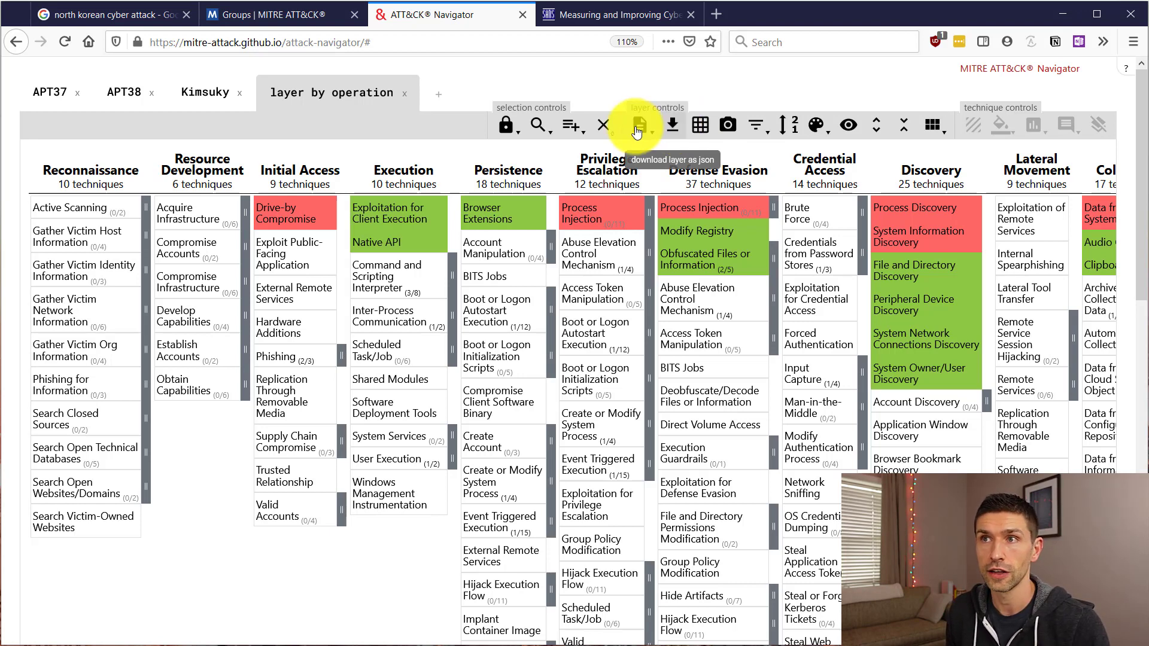
- Start an Excel export of the combined layer but cancel it, then open and close an SVG render
{"action": "left_click", "coordinate": [700, 127]}
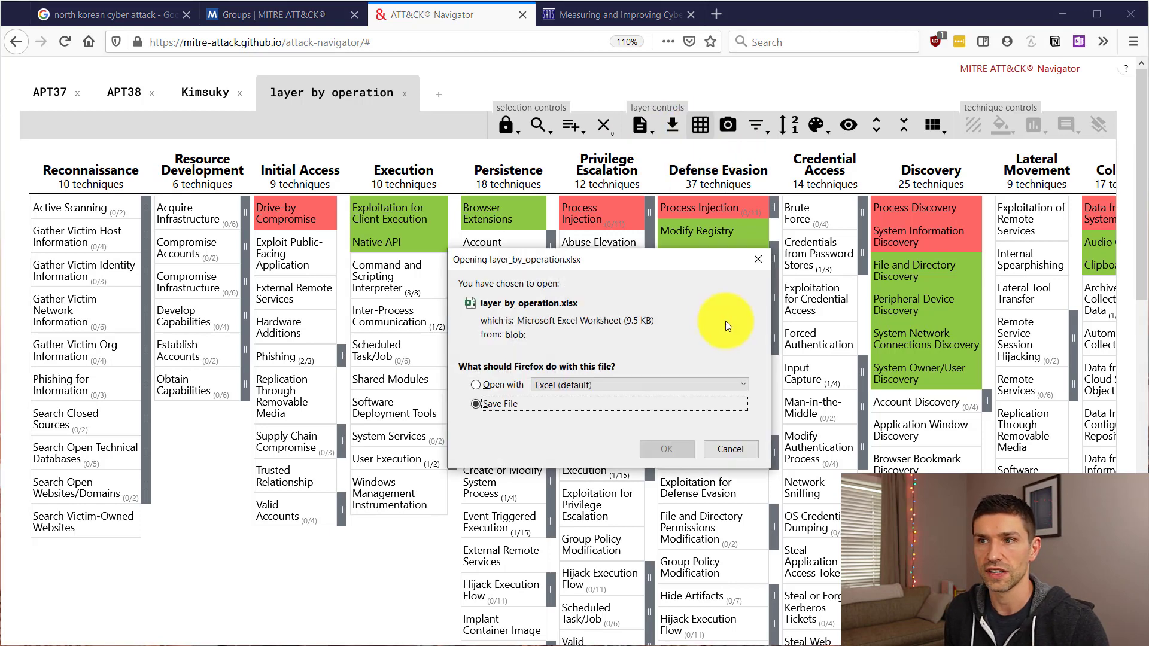
{"action": "left_click", "coordinate": [738, 447]}
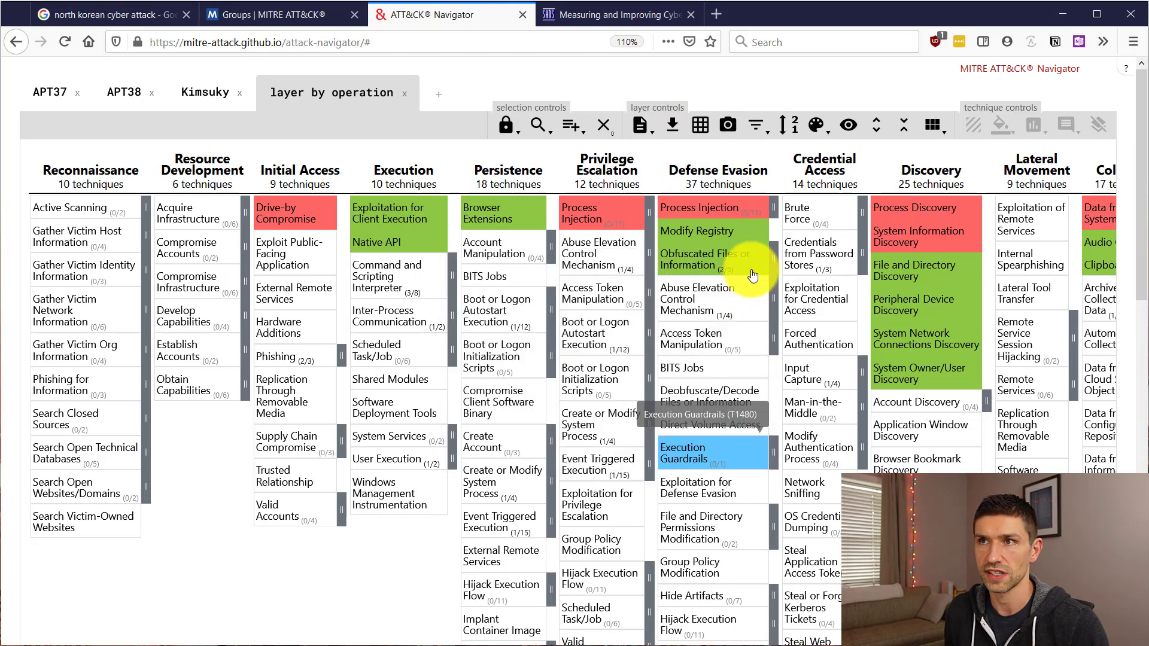
{"action": "left_click", "coordinate": [728, 127]}
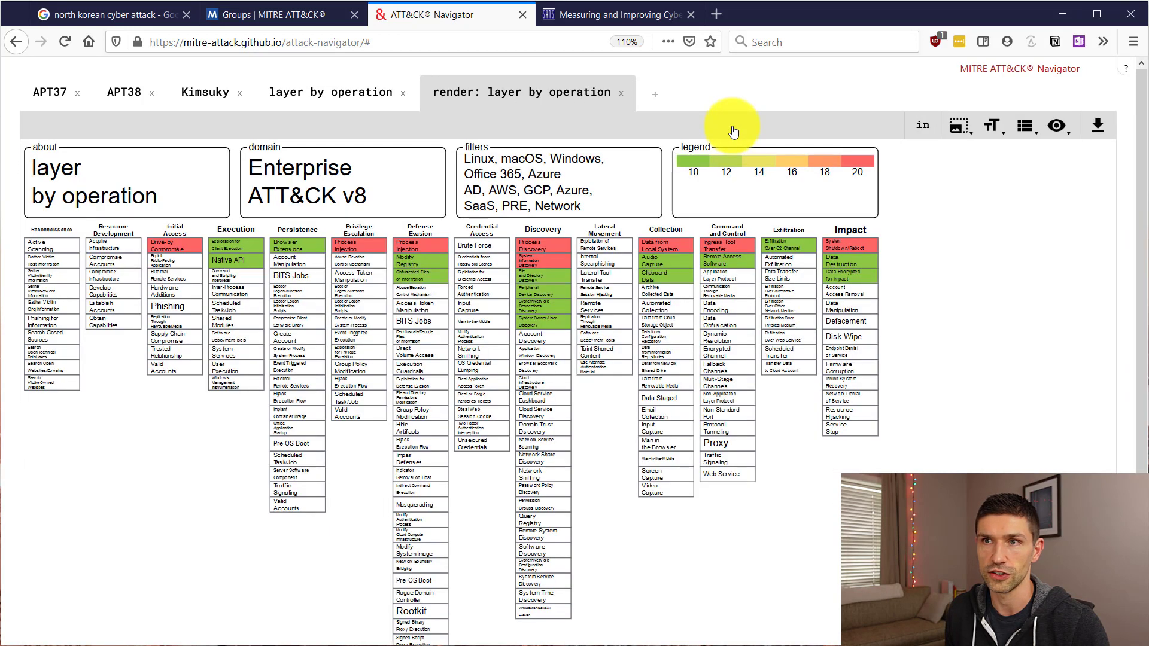
{"action": "left_click", "coordinate": [620, 95]}
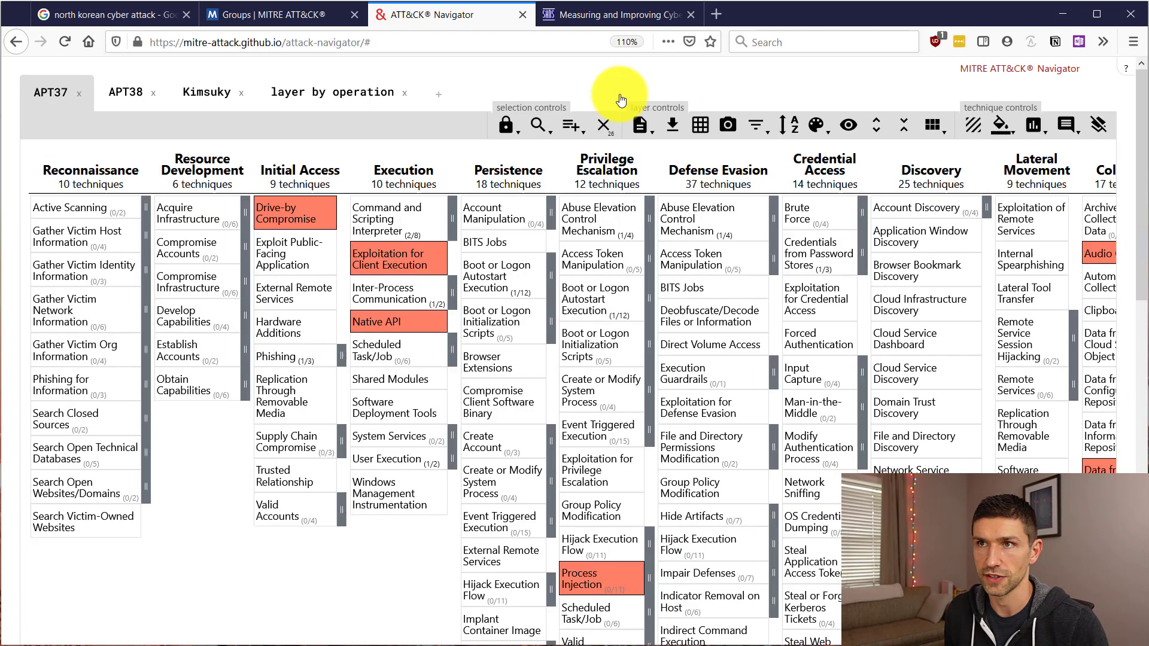
- On the layer by operation tab, clear the AWS, SaaS, PRE and Network platform filters
{"action": "left_click", "coordinate": [752, 130]}
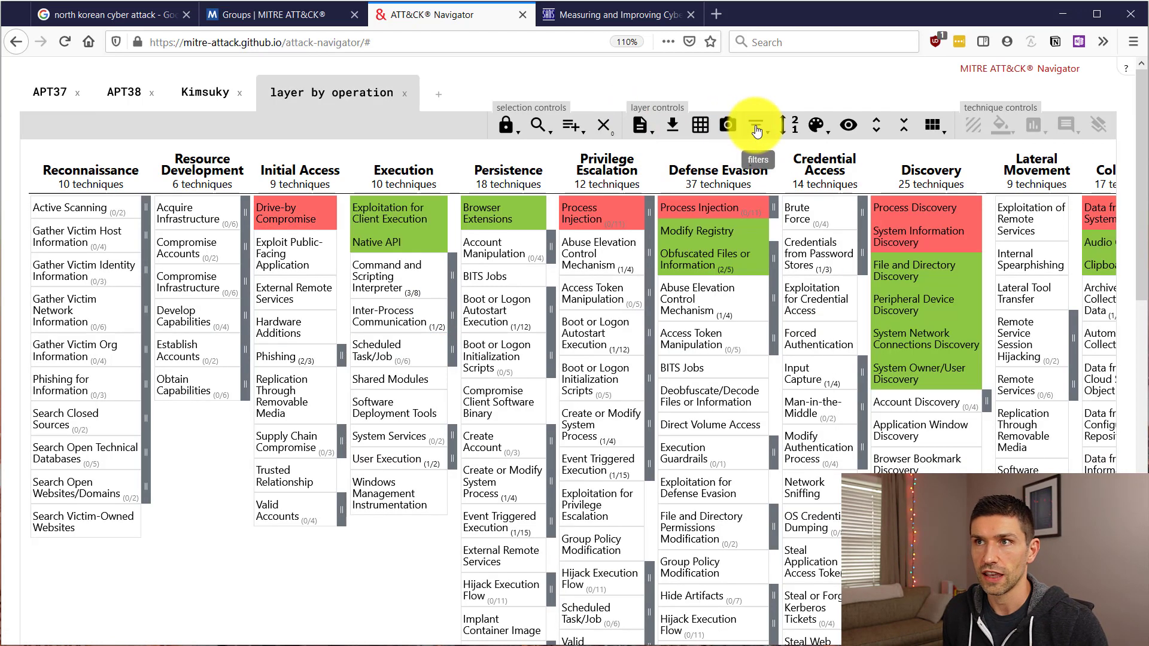
{"action": "left_click", "coordinate": [756, 130]}
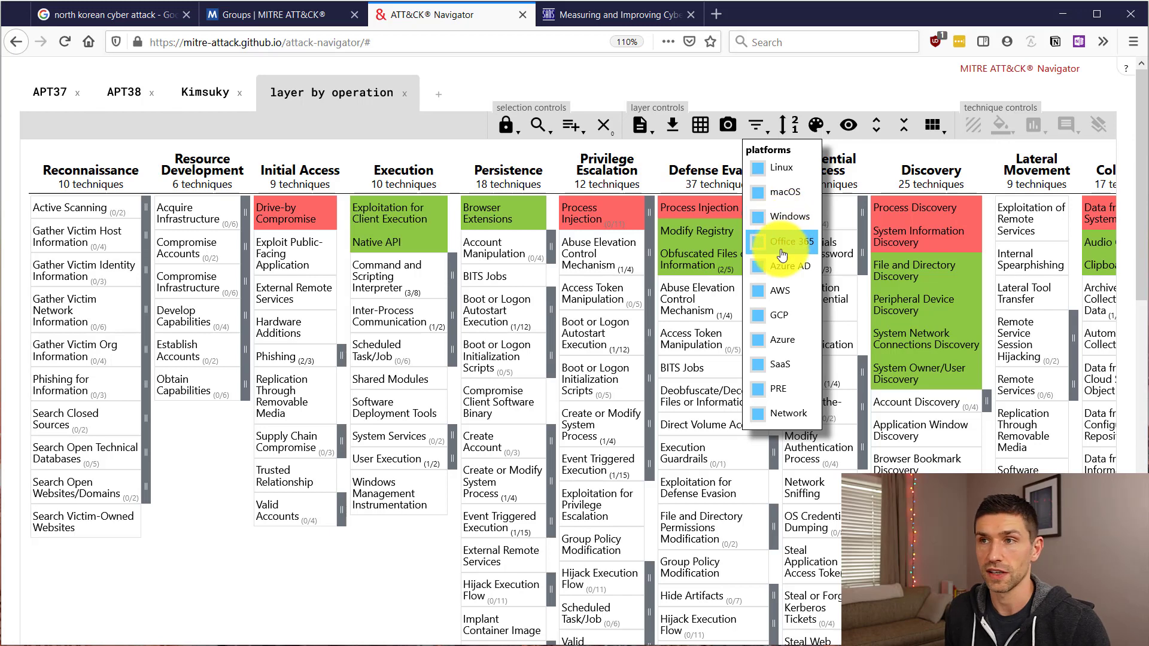
{"action": "left_click", "coordinate": [778, 290]}
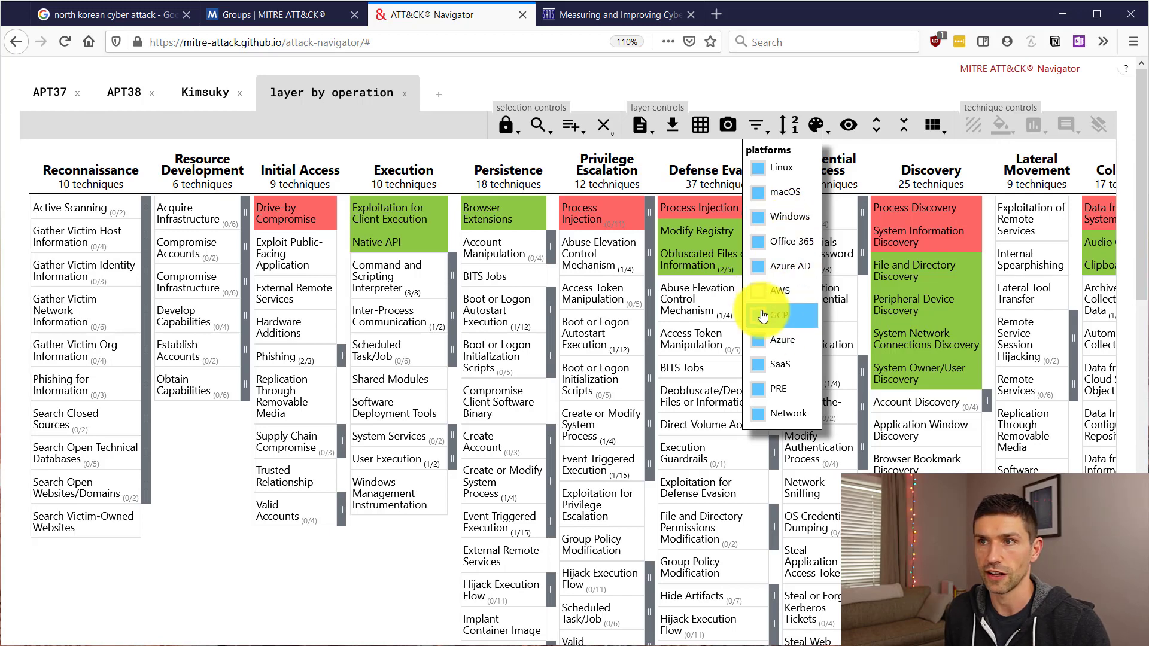
{"action": "left_click", "coordinate": [760, 364]}
{"action": "left_click", "coordinate": [758, 388]}
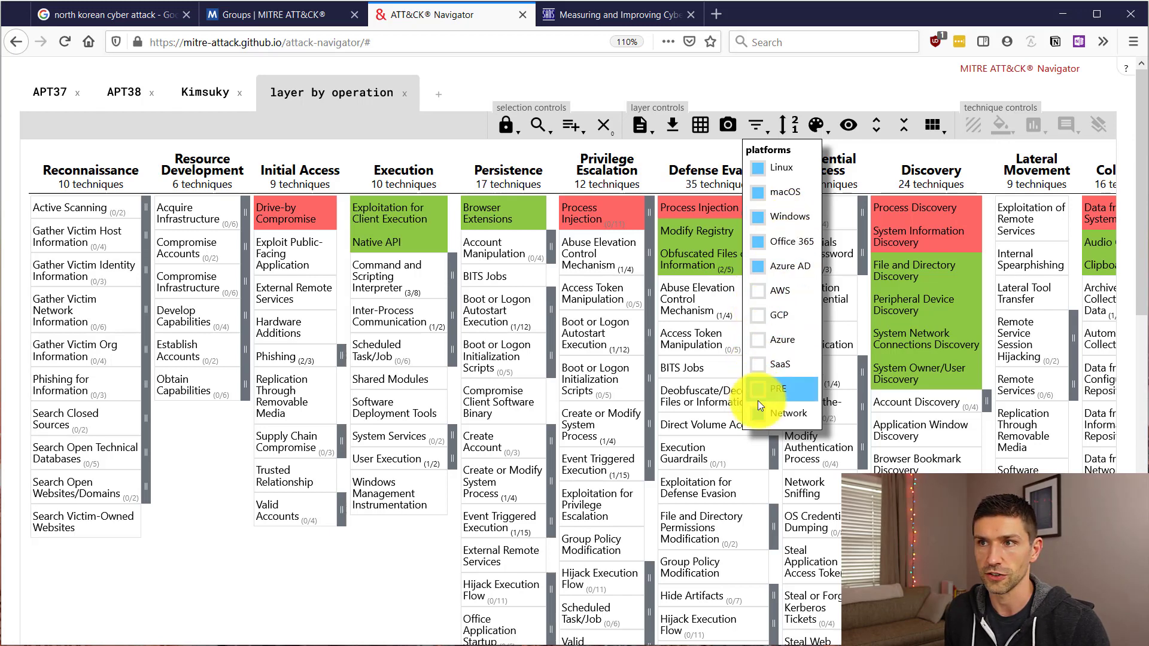
{"action": "left_click", "coordinate": [758, 413]}
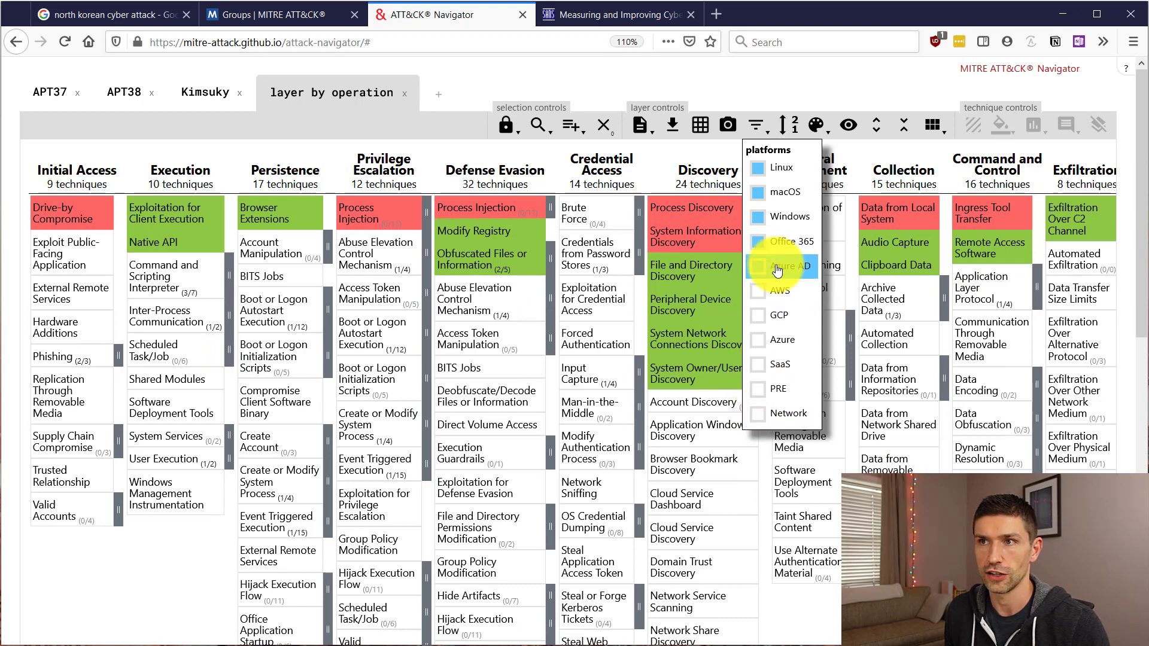
- Clear Azure AD, Office 365, macOS and Linux, leaving only the Windows platform selected
{"action": "left_click", "coordinate": [757, 266]}
{"action": "left_click", "coordinate": [757, 241]}
{"action": "left_click", "coordinate": [756, 216]}
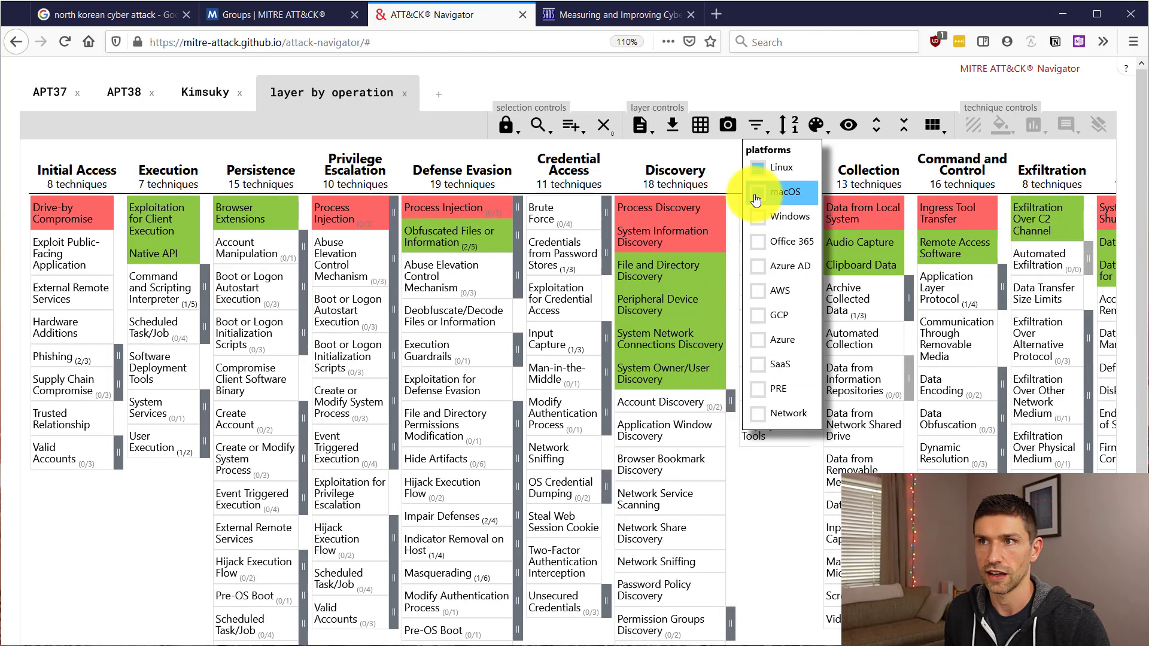
{"action": "left_click", "coordinate": [757, 193]}
{"action": "left_click", "coordinate": [767, 173]}
{"action": "left_click", "coordinate": [770, 217]}
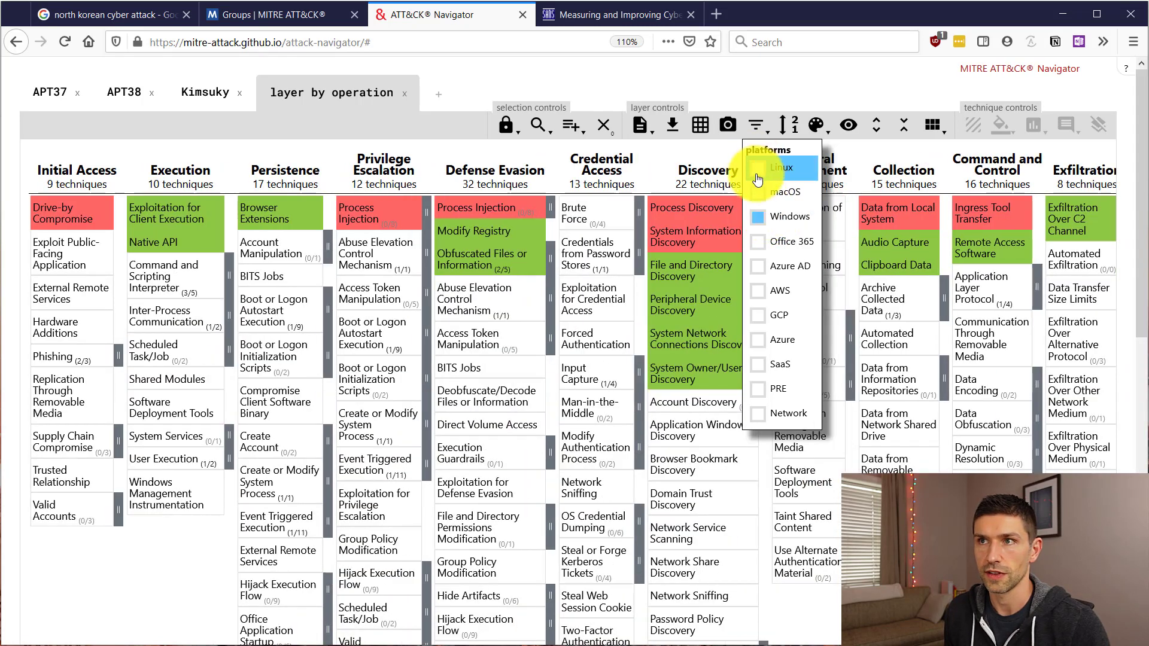
{"action": "left_click", "coordinate": [766, 100]}
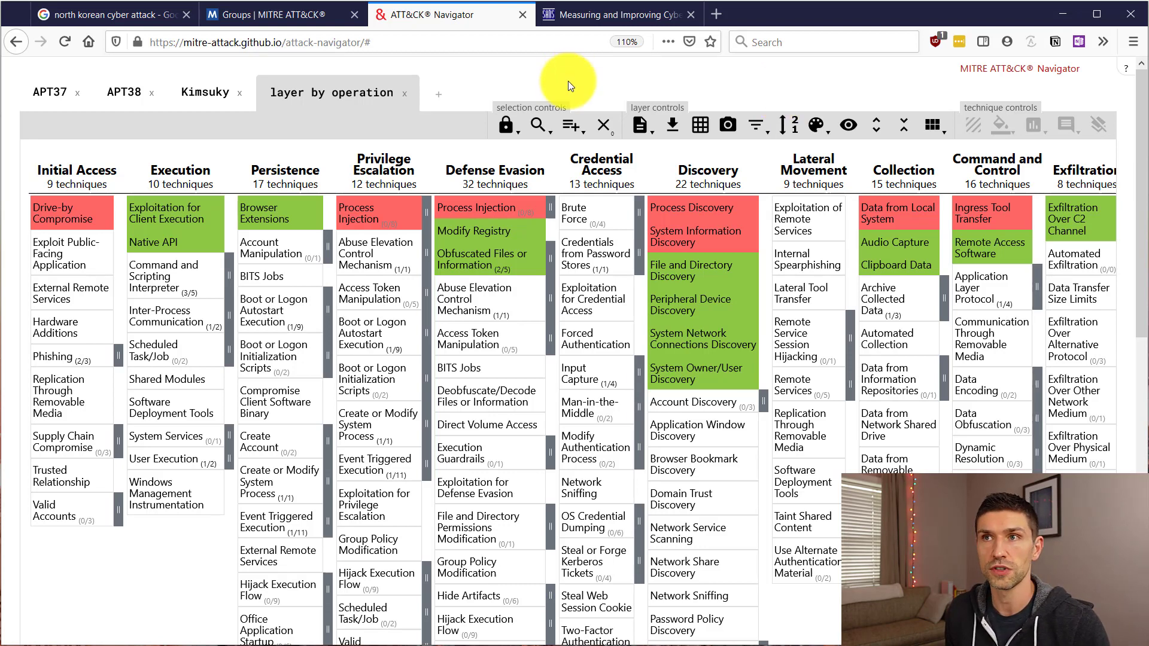
- Show the SANS 'Measuring and Improving Cyber Defense Using the MITRE ATT&CK Framework' PDF
{"action": "left_click", "coordinate": [620, 17]}
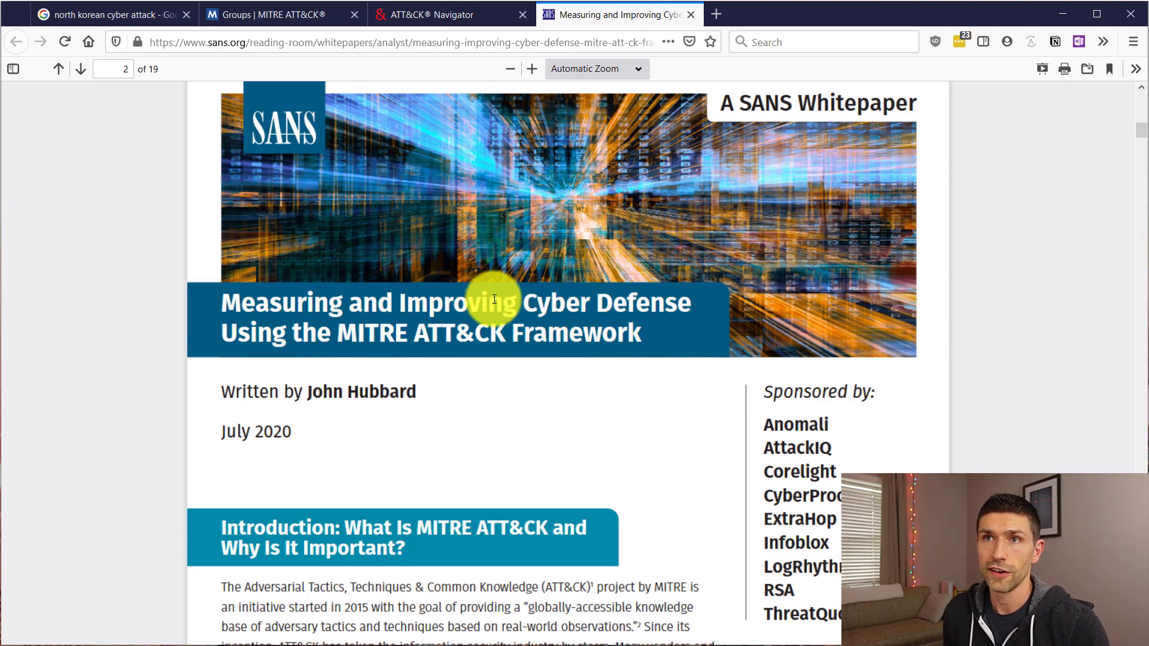
- Go back via the ATT&CK Navigator tab to the MITRE ATT&CK Groups page
{"action": "left_click", "coordinate": [465, 20]}
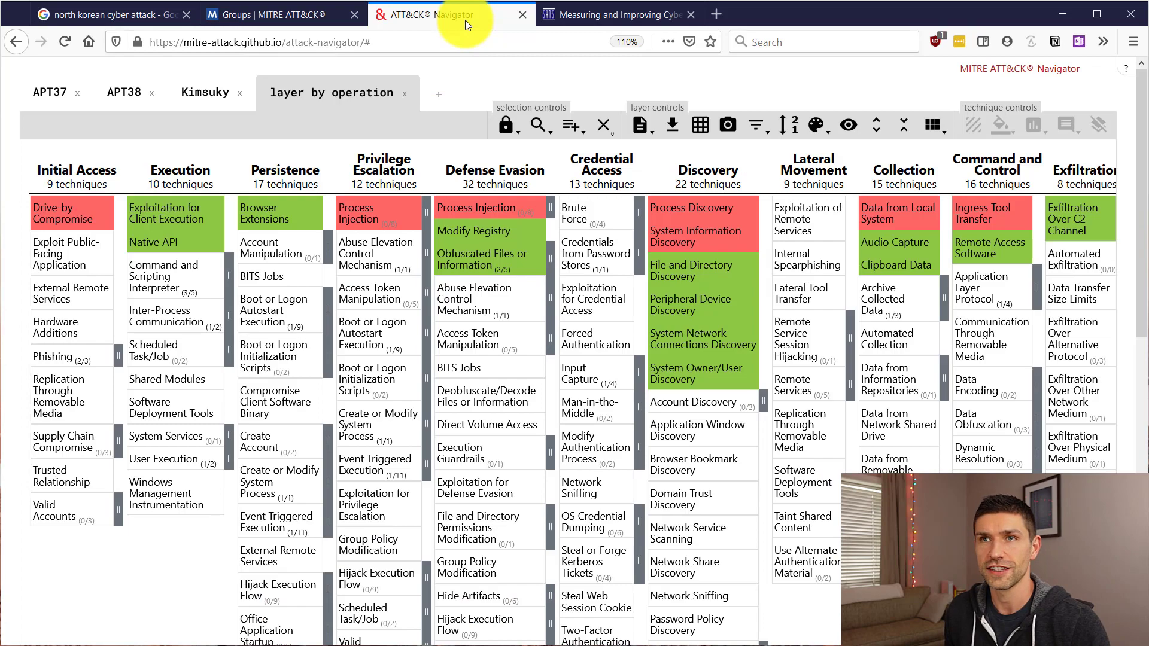
{"action": "left_click", "coordinate": [278, 17]}
{"action": "scroll", "coordinate": [371, 332], "scroll_direction": "up", "scroll_amount": 15}
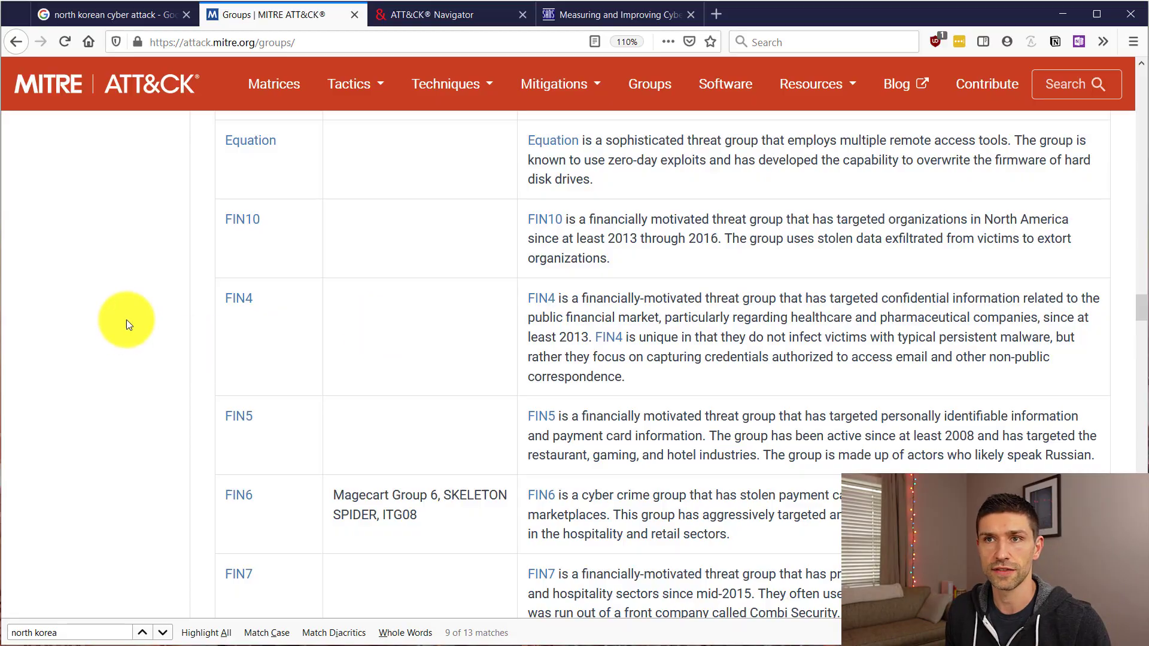
- Go from the top of the Groups page to the Enterprise Matrix via Matrices
{"action": "scroll", "coordinate": [127, 319], "scroll_direction": "up", "scroll_amount": 20}
{"action": "scroll", "coordinate": [127, 320], "scroll_direction": "up", "scroll_amount": 15}
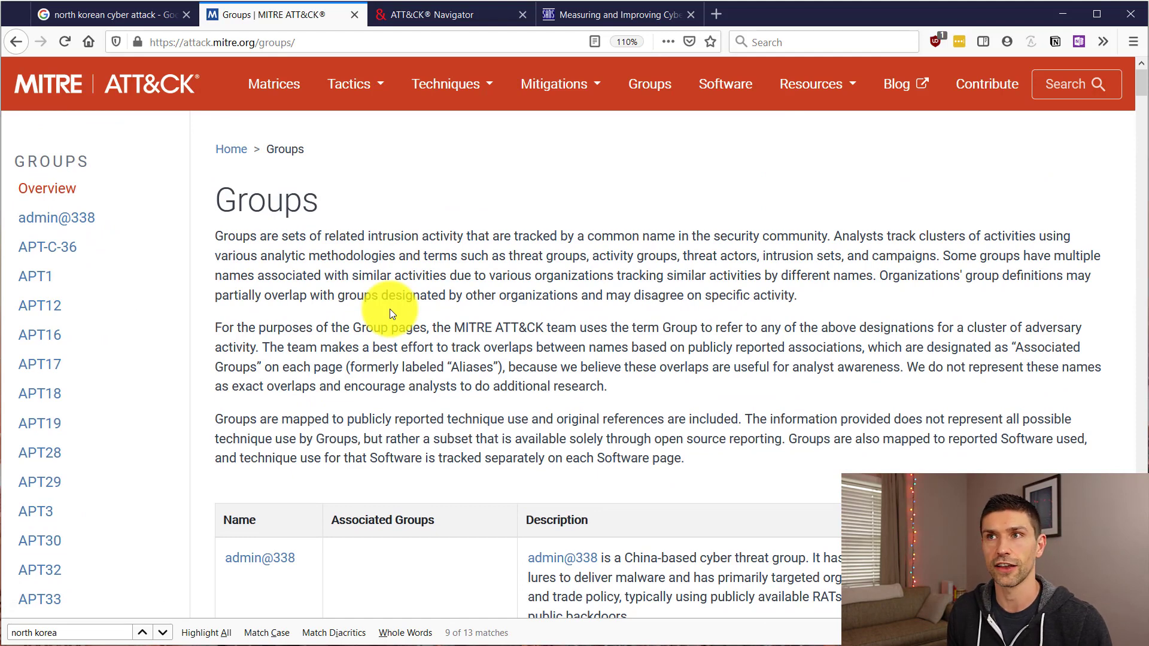
{"action": "left_click", "coordinate": [273, 82]}
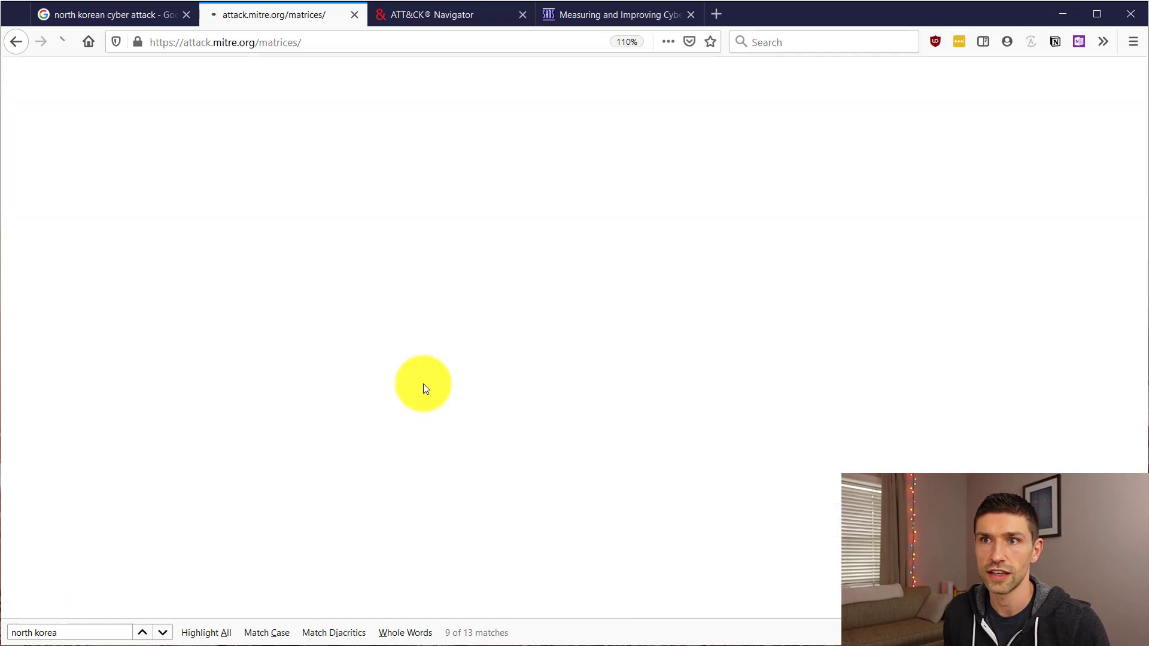
{"action": "scroll", "coordinate": [339, 304], "scroll_direction": "down", "scroll_amount": 2}
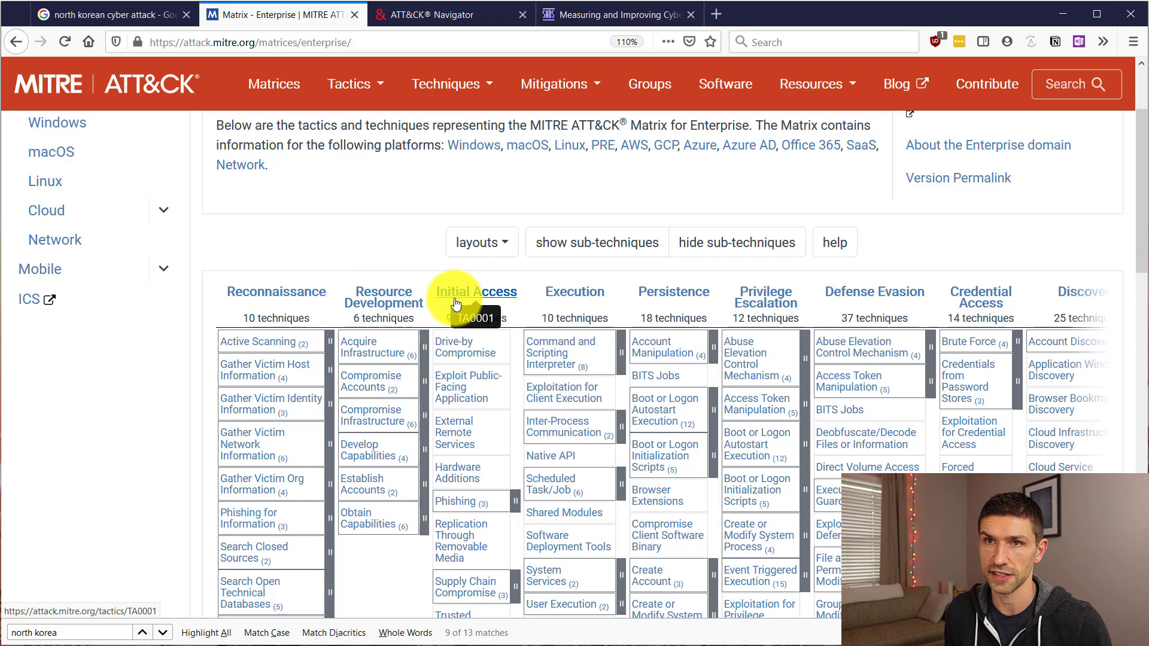
{"action": "scroll", "coordinate": [343, 255], "scroll_direction": "up", "scroll_amount": 3}
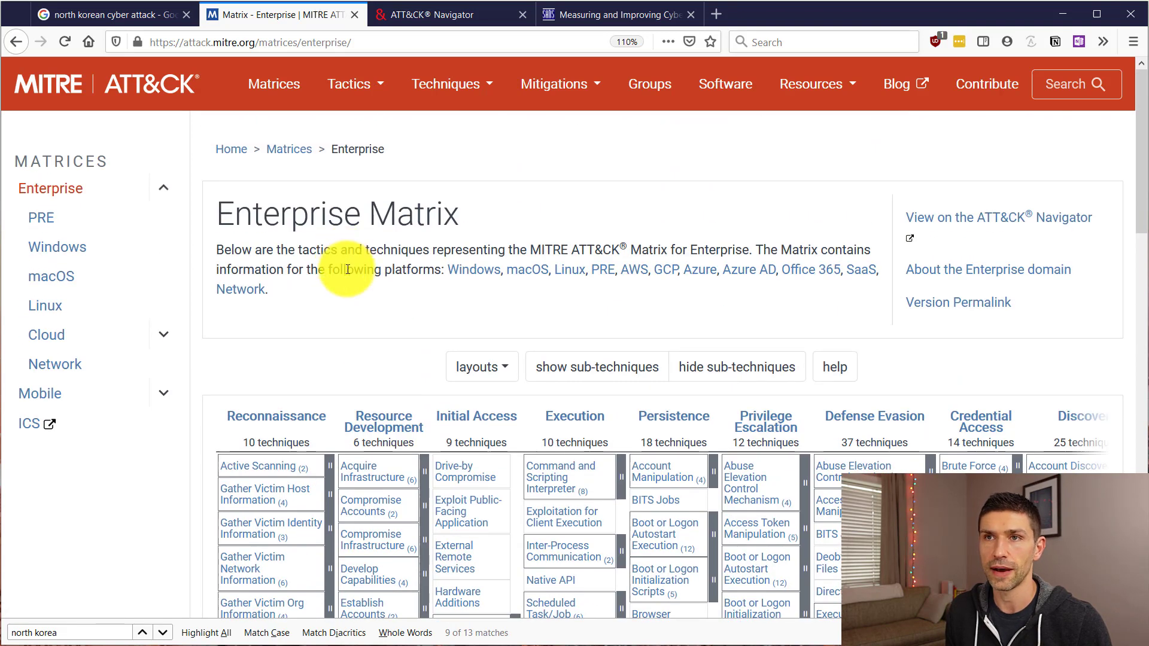